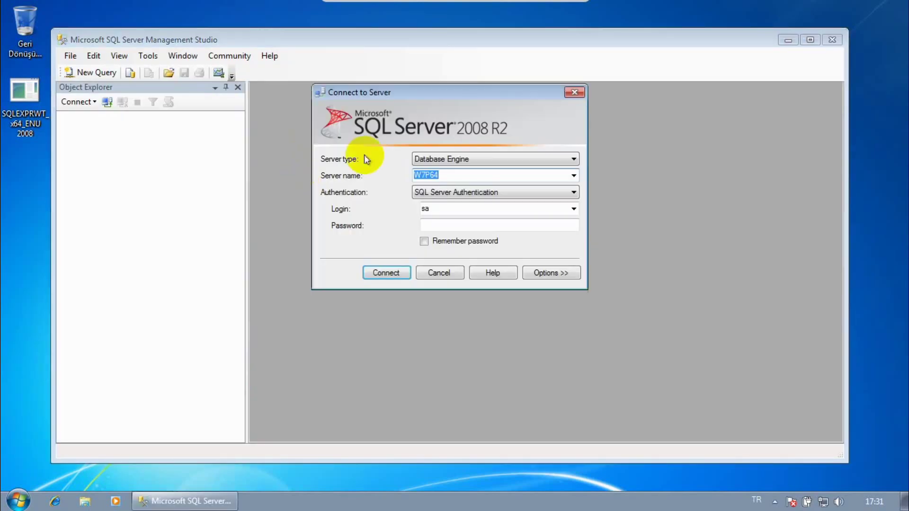
# - Connect to server W7P64 as the sa login using SQL Server Authentication and its password
pyautogui.click(433, 208)
pyautogui.click(436, 225)
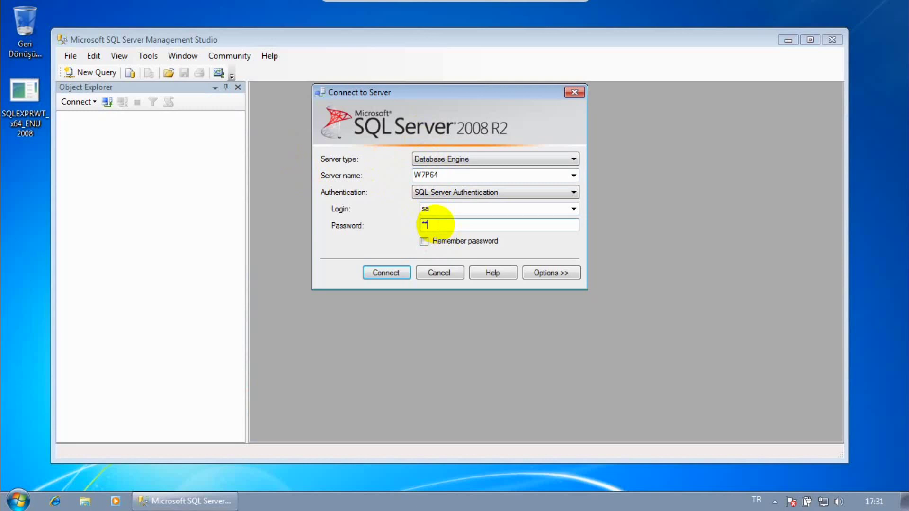
pyautogui.write('sa')
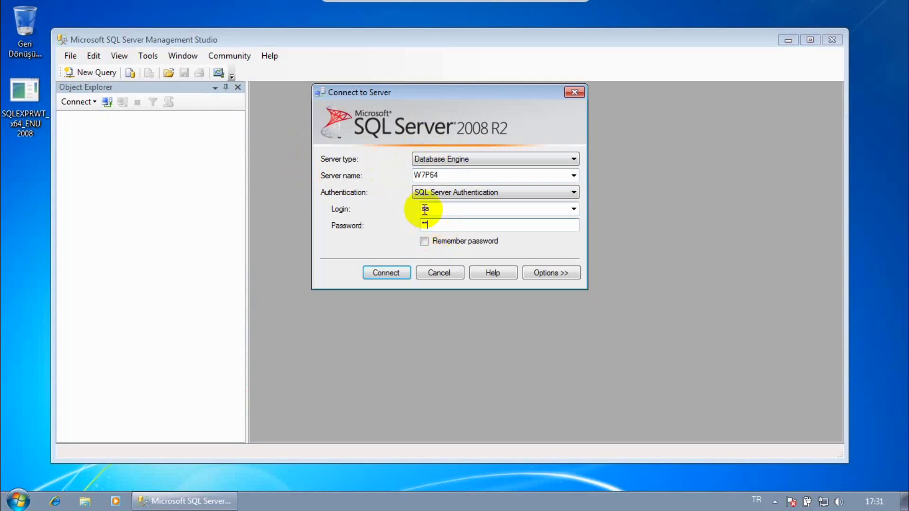
pyautogui.click(423, 209)
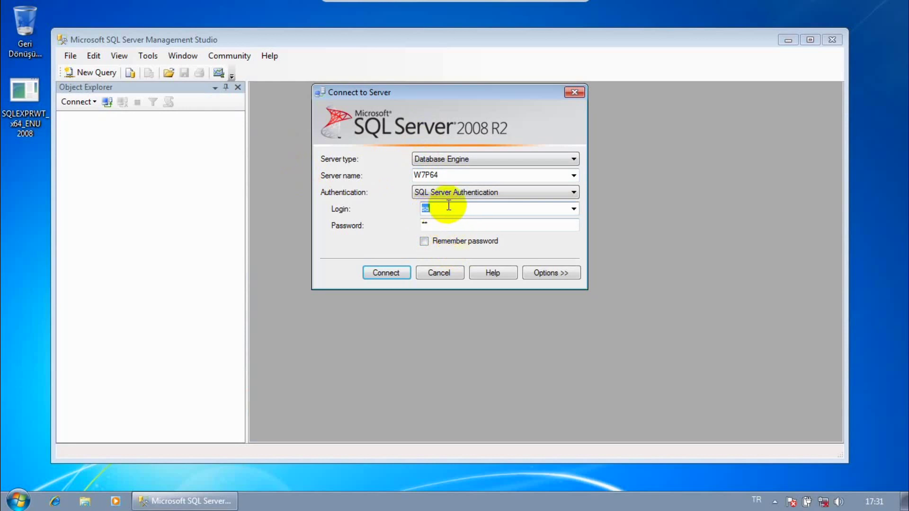
pyautogui.click(386, 271)
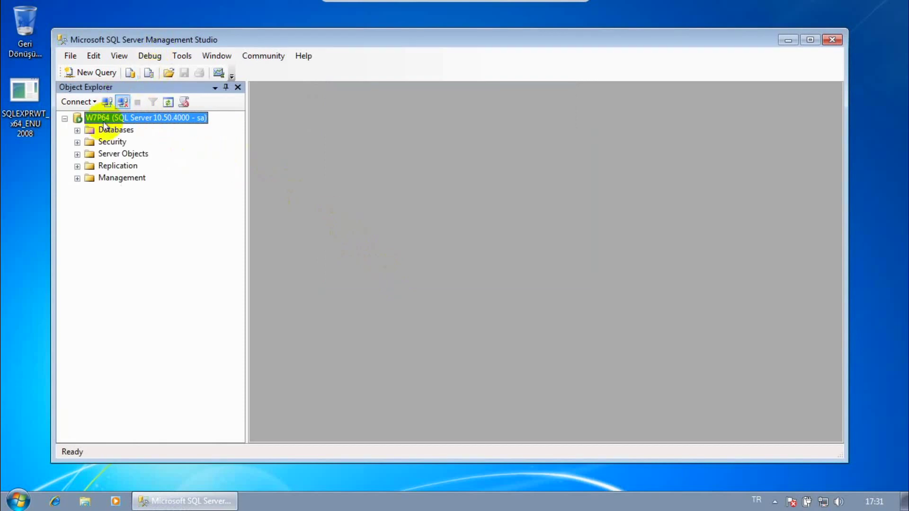
# - Expand Security > Logins in Object Explorer and select the sa login
pyautogui.click(77, 143)
pyautogui.click(90, 154)
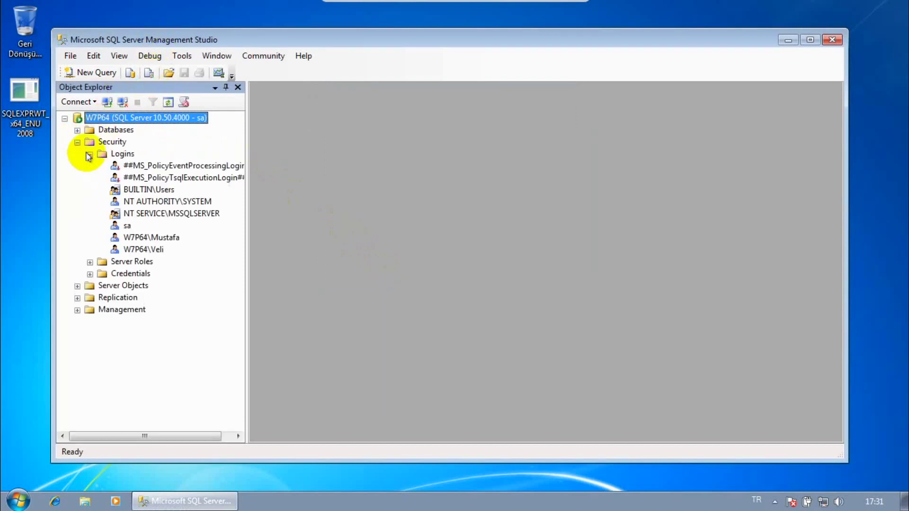
pyautogui.click(127, 225)
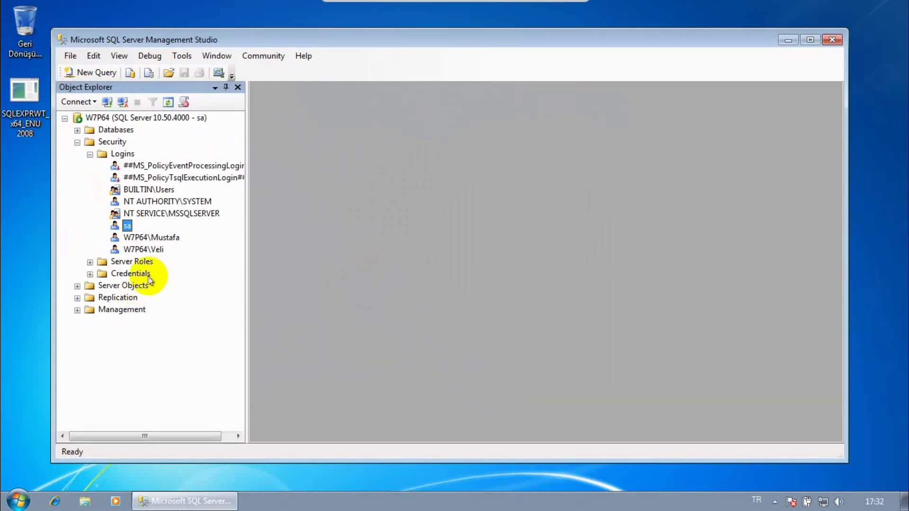
# - Browse the Start menu's installed programs, then close it without launching anything
pyautogui.click(24, 502)
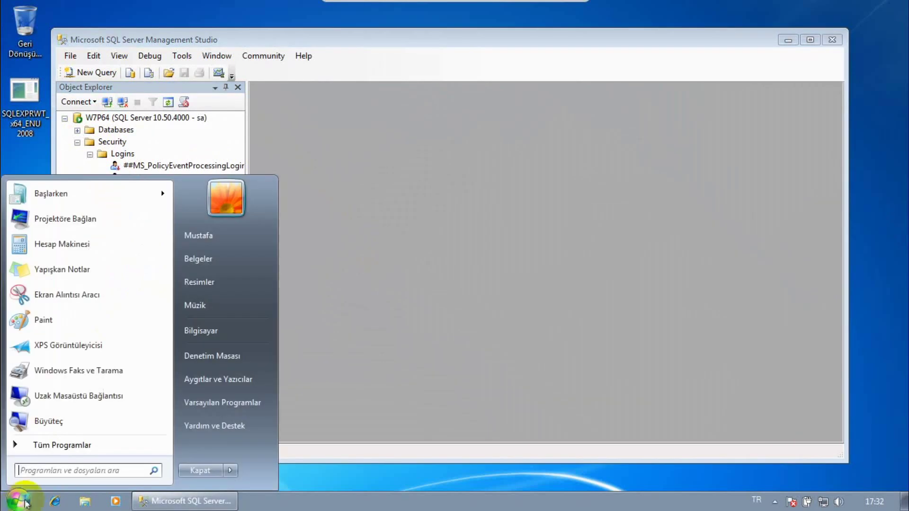
pyautogui.click(66, 449)
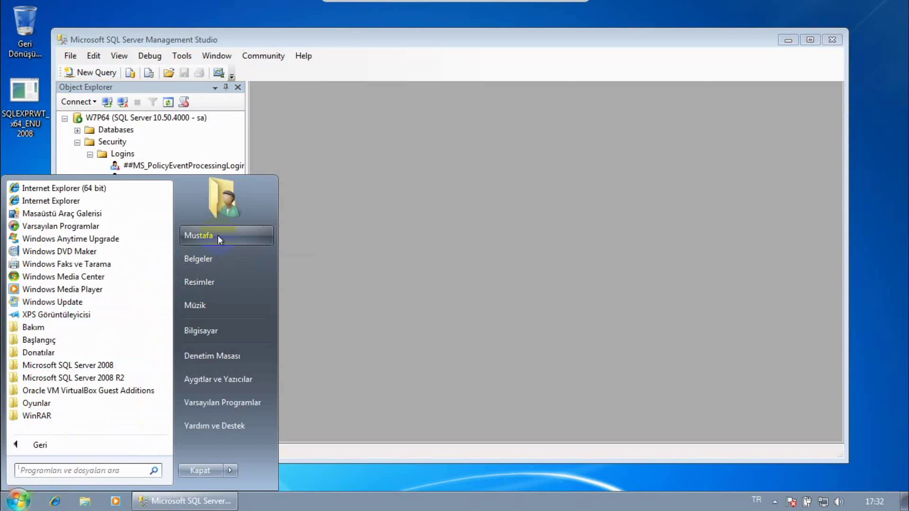
pyautogui.click(388, 153)
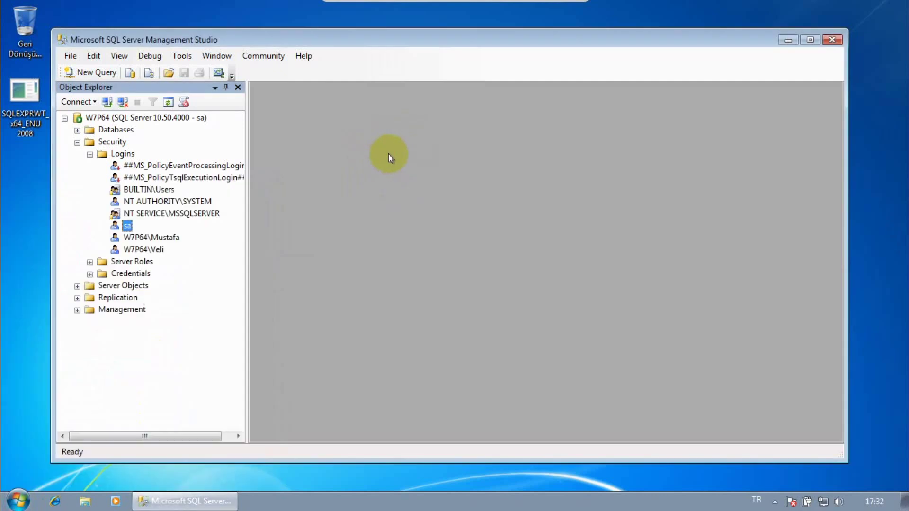
# - Disconnect, then reconnect to W7P64 using Windows Authentication instead of sa
pyautogui.click(123, 101)
pyautogui.click(108, 101)
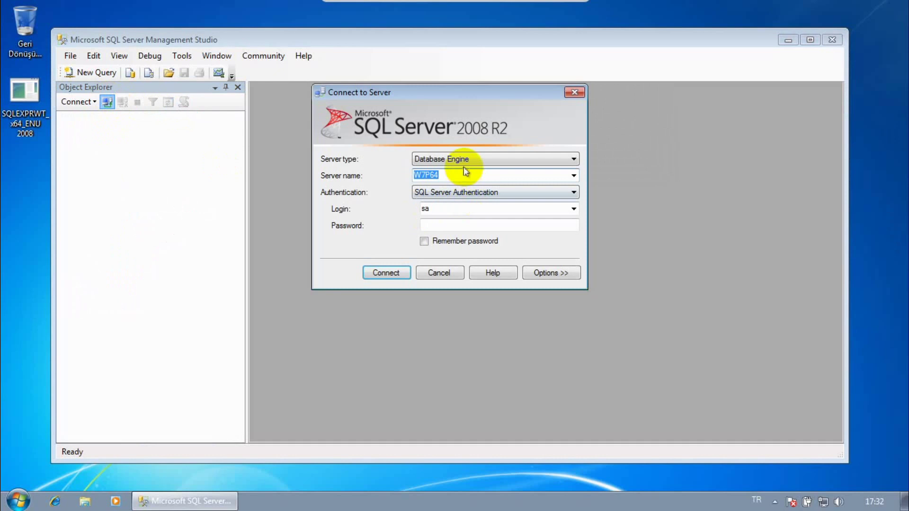
pyautogui.click(445, 194)
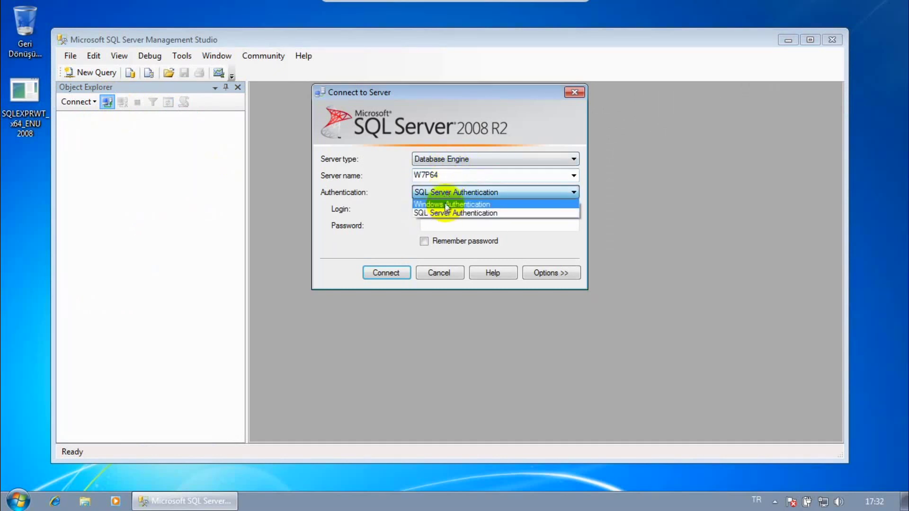
pyautogui.click(443, 206)
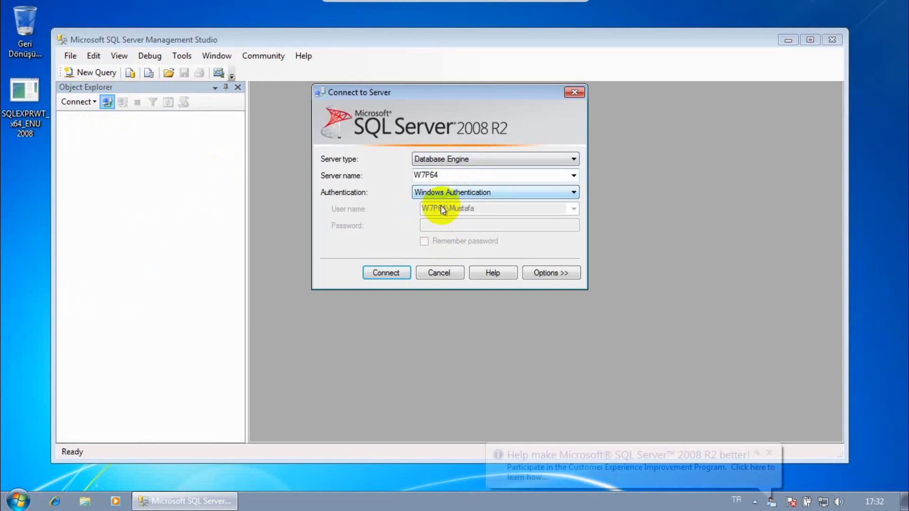
pyautogui.click(18, 501)
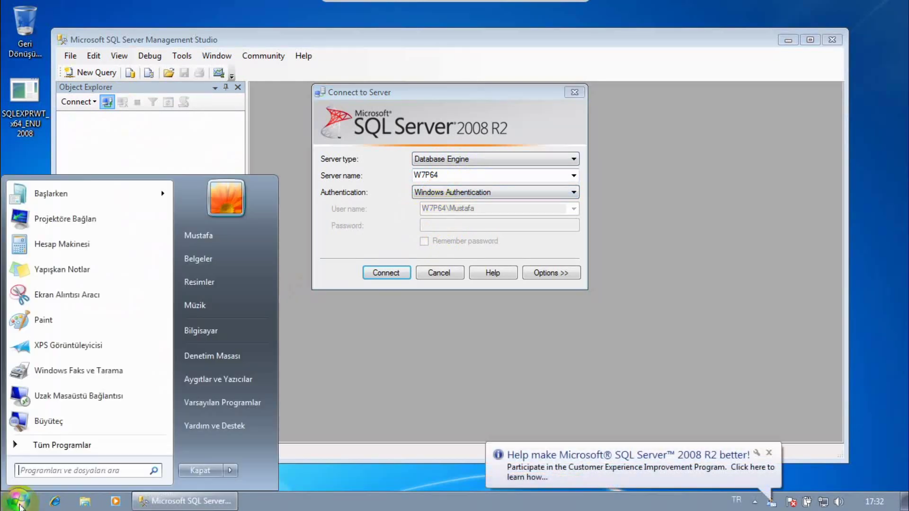
pyautogui.click(463, 215)
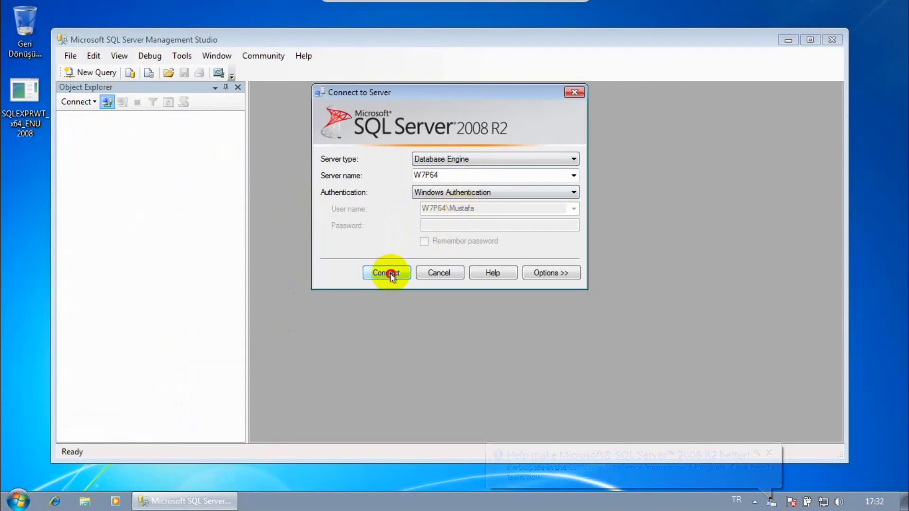
pyautogui.click(388, 274)
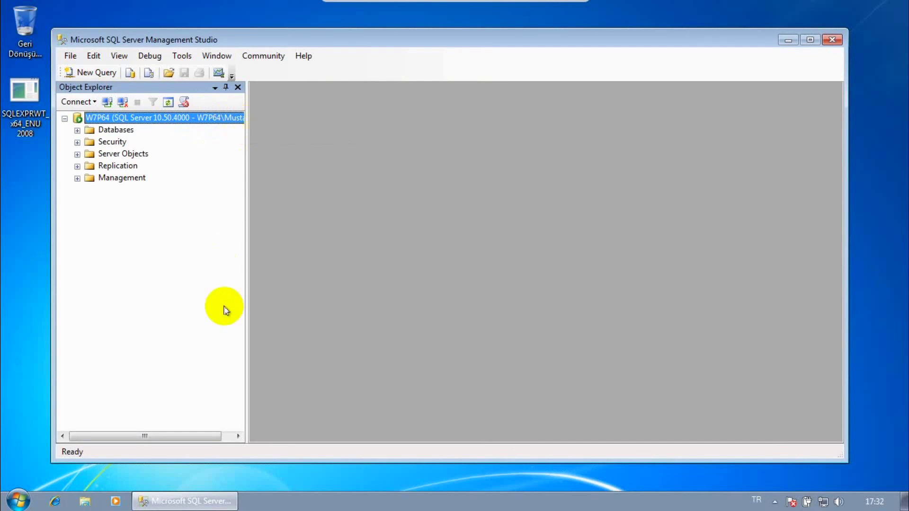
# - Widen the Object Explorer panel so the full Windows-account connection name is readable
pyautogui.moveTo(245, 251); pyautogui.dragTo(321, 244)
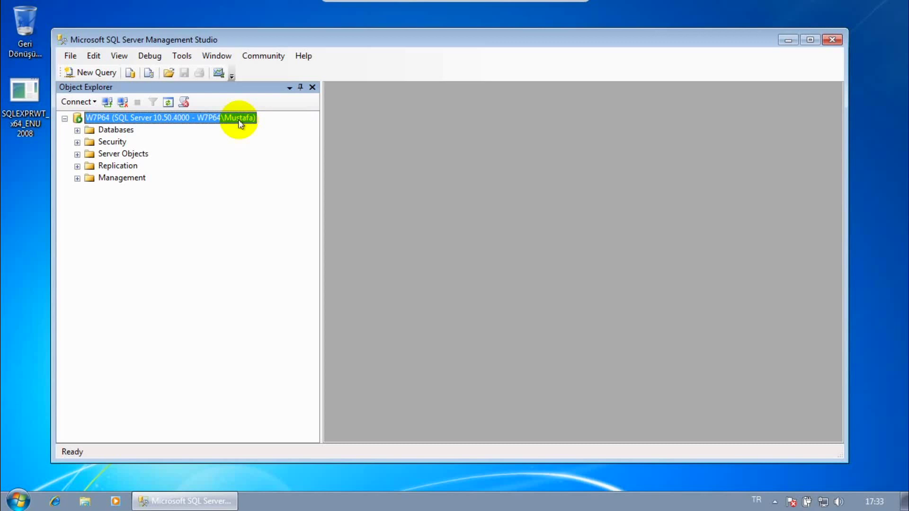
pyautogui.click(17, 501)
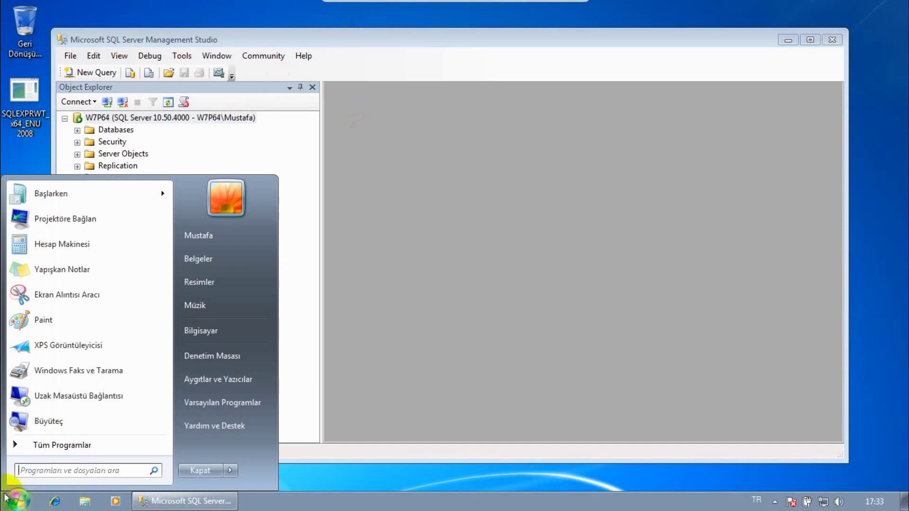
pyautogui.click(265, 31)
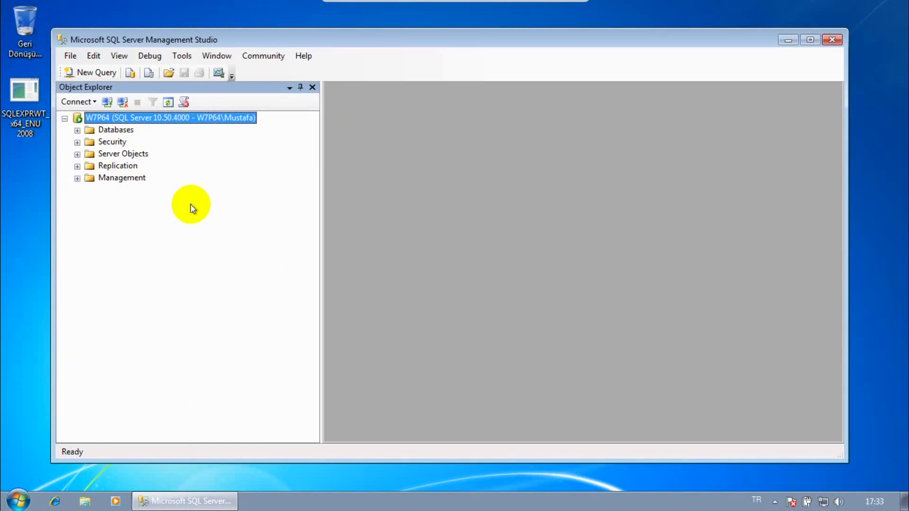
# - Expand Security > Logins and review sa and the two Windows user logins
pyautogui.click(100, 143)
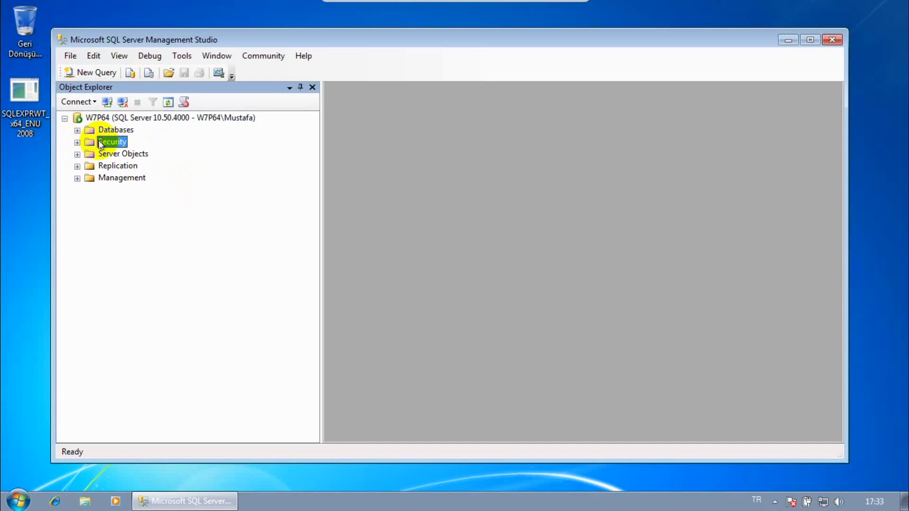
pyautogui.click(77, 142)
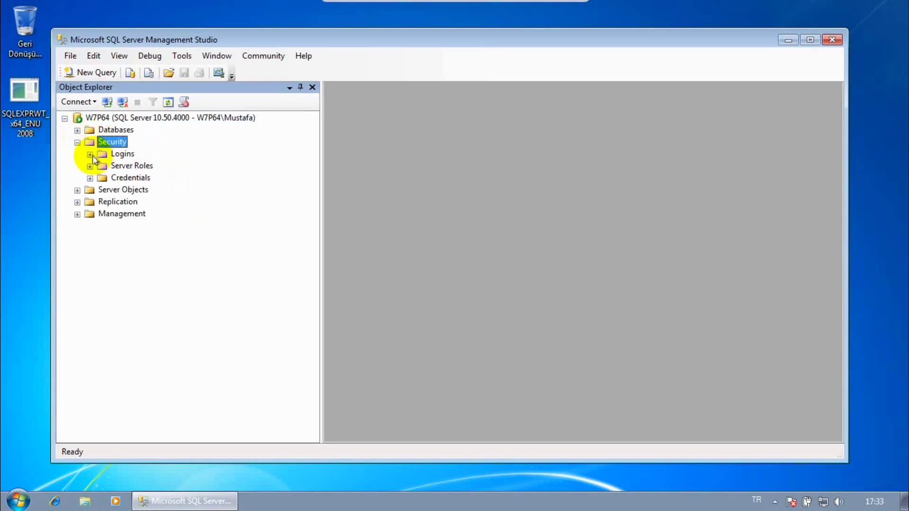
pyautogui.click(90, 155)
pyautogui.click(127, 226)
pyautogui.click(138, 237)
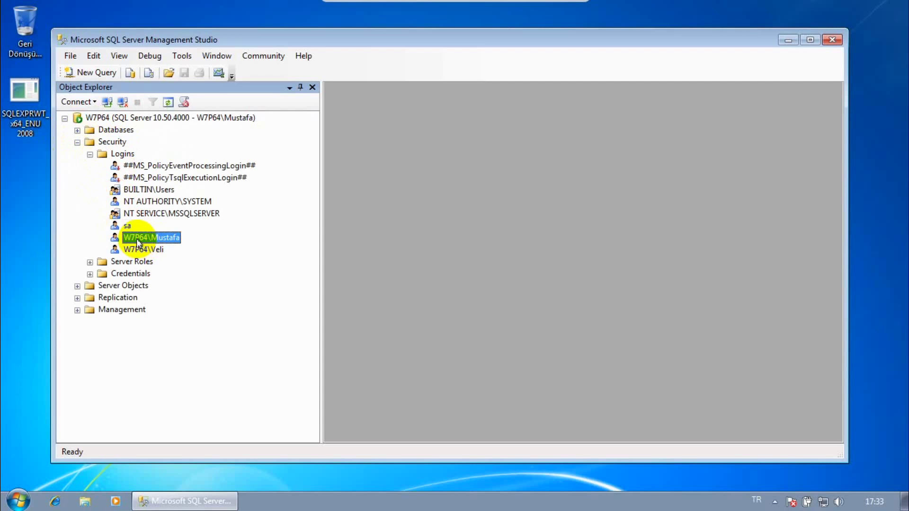
pyautogui.click(138, 252)
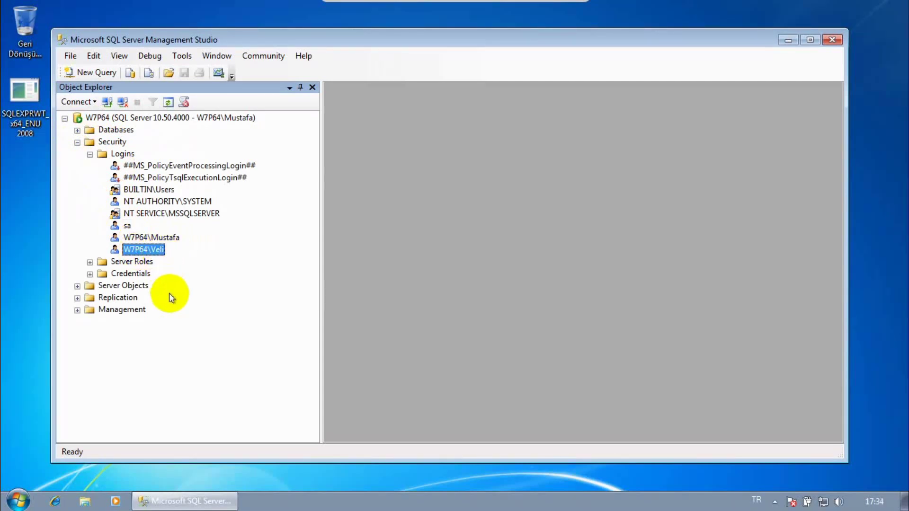
pyautogui.click(125, 226)
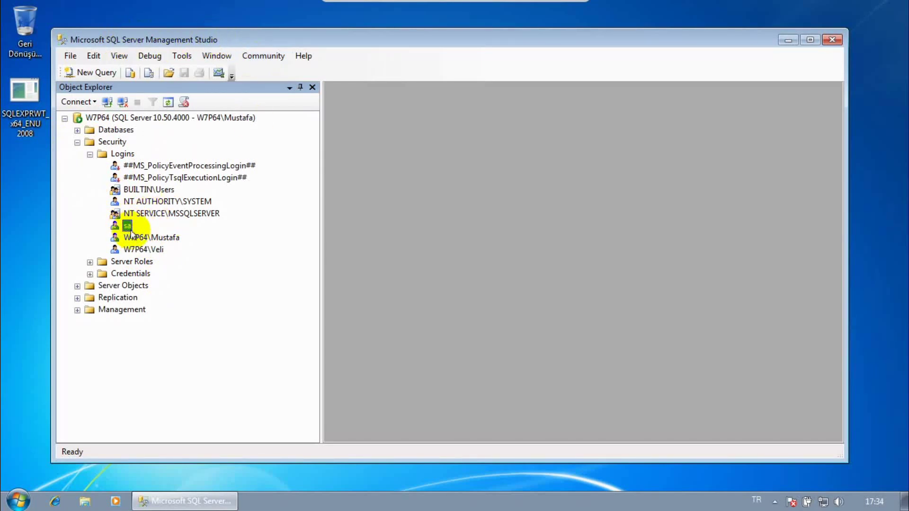
pyautogui.click(159, 238)
pyautogui.click(159, 250)
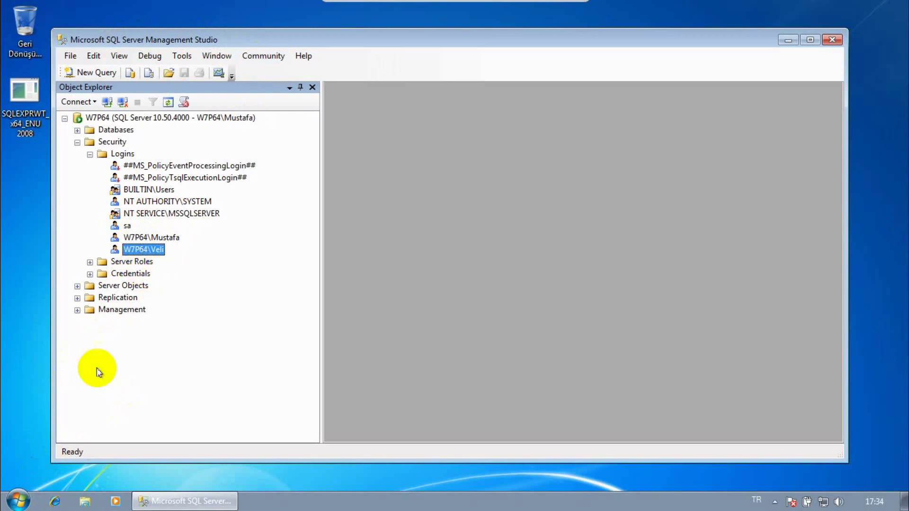
pyautogui.click(18, 500)
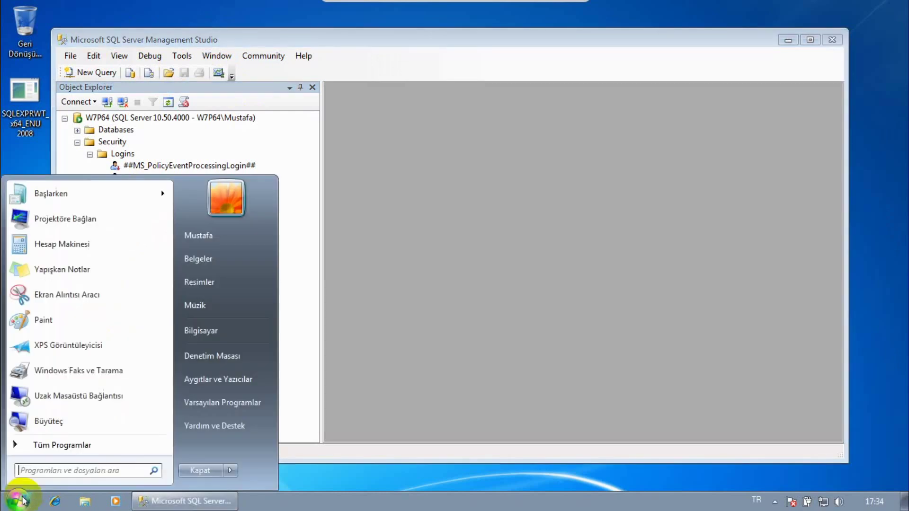
# - Open Control Panel's 'Kullanıcı hesapları ekle veya kaldır' accounts page and move the window up
pyautogui.click(209, 364)
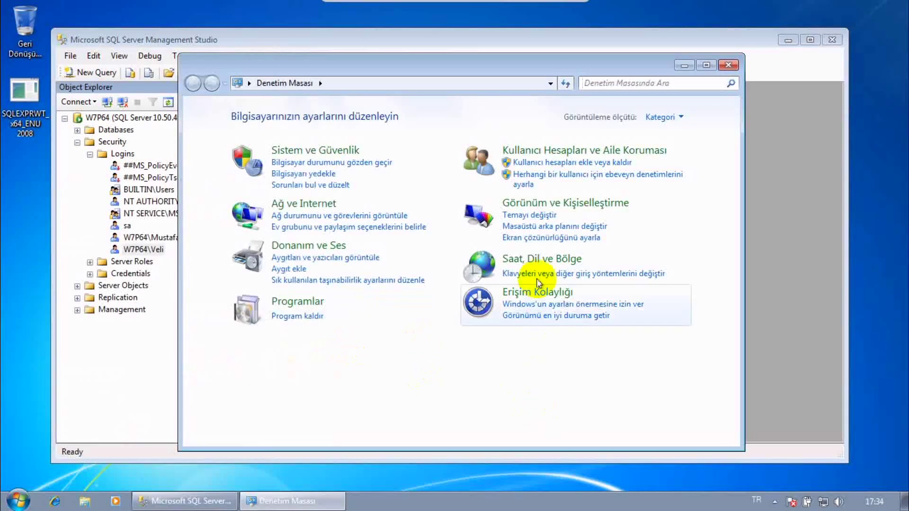
pyautogui.click(552, 164)
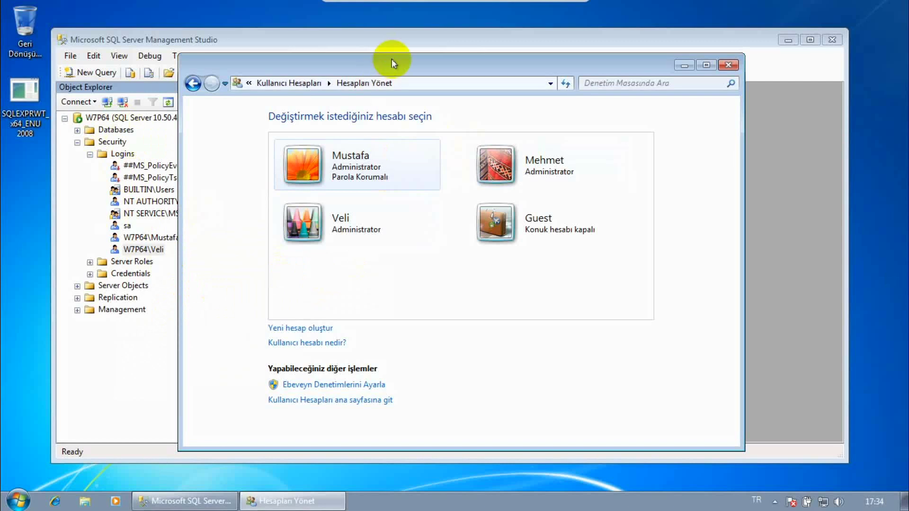
pyautogui.moveTo(398, 68); pyautogui.dragTo(410, 54)
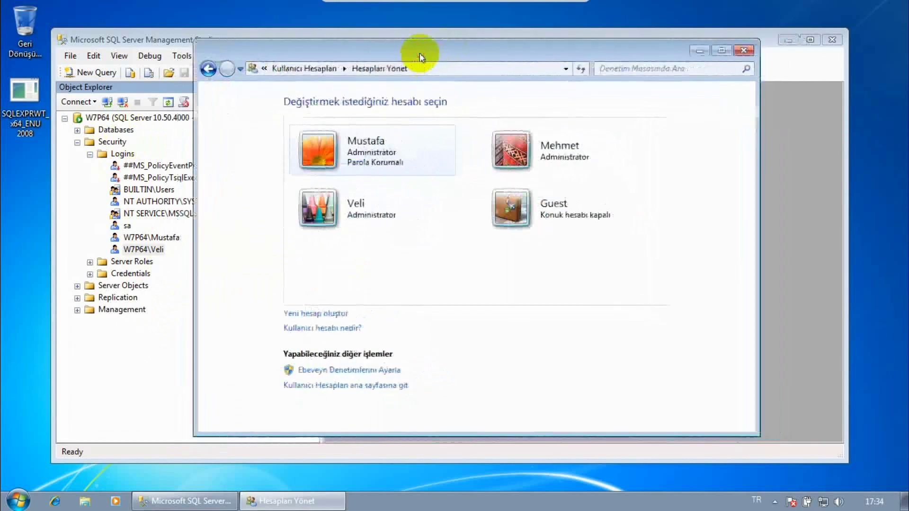
# - Create the Ahmet account as an administrator (Yönetici), then minimize the accounts window
pyautogui.click(318, 313)
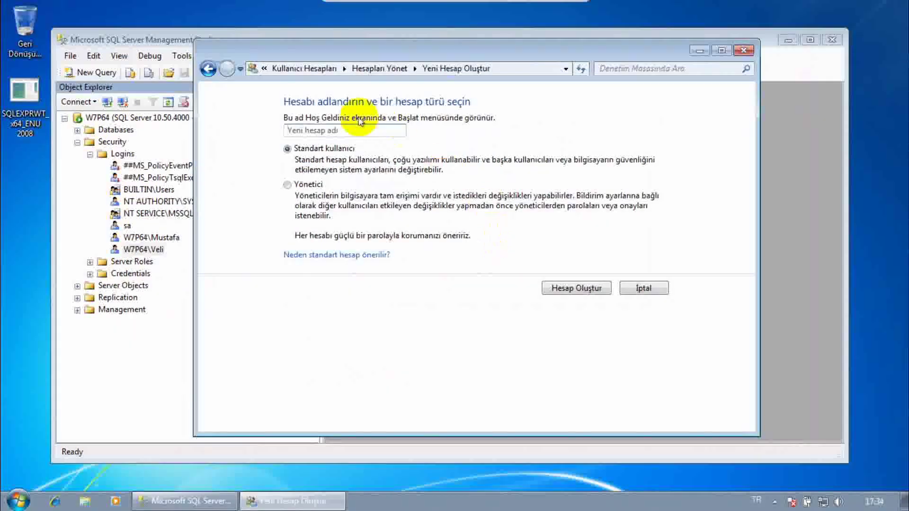
pyautogui.click(311, 131)
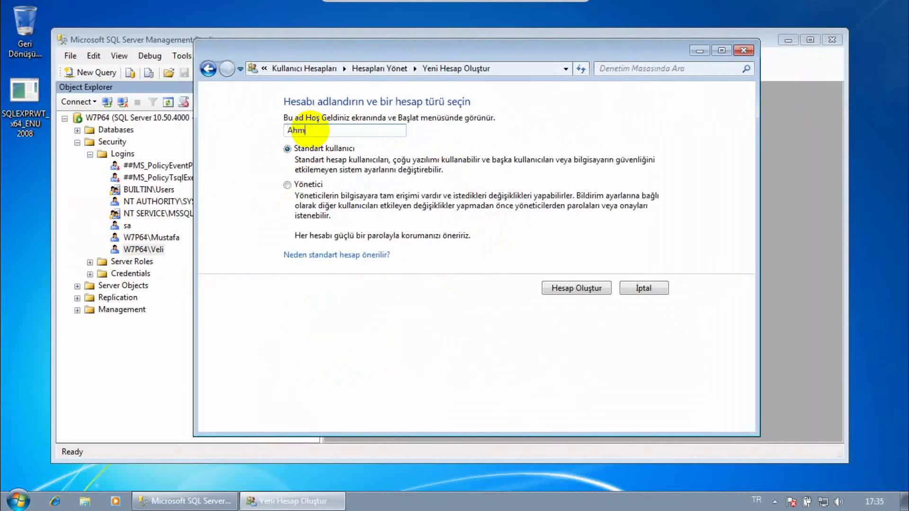
pyautogui.click(287, 185)
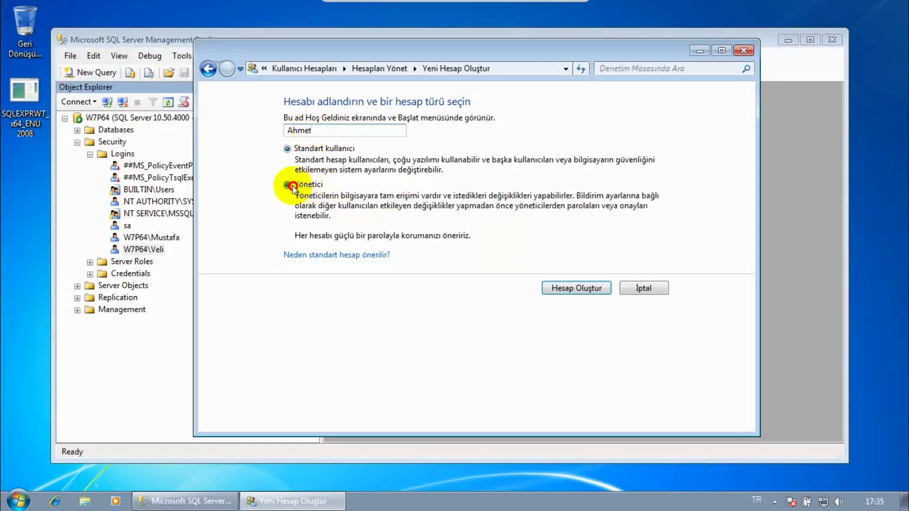
pyautogui.click(582, 289)
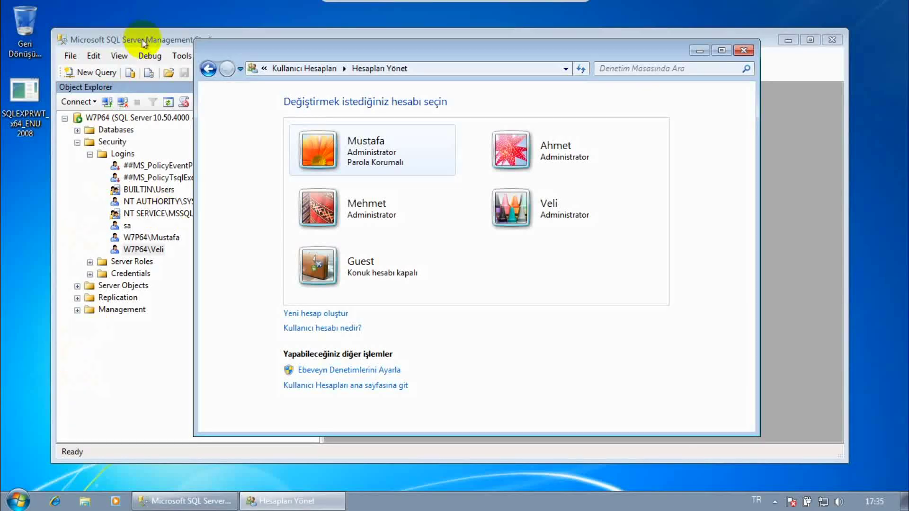
pyautogui.click(700, 50)
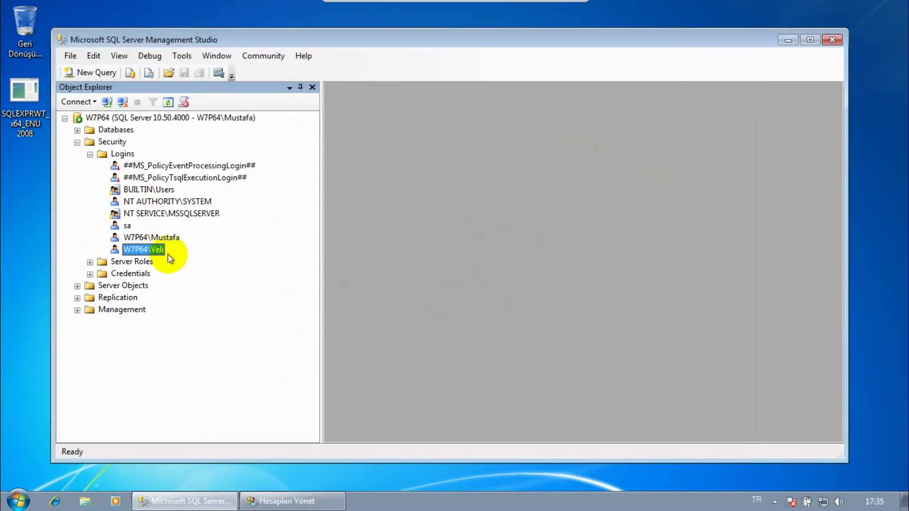
# - Open the New Login dialog from the Logins folder's context menu
pyautogui.click(110, 142)
pyautogui.click(122, 155)
pyautogui.rightClick(121, 155)
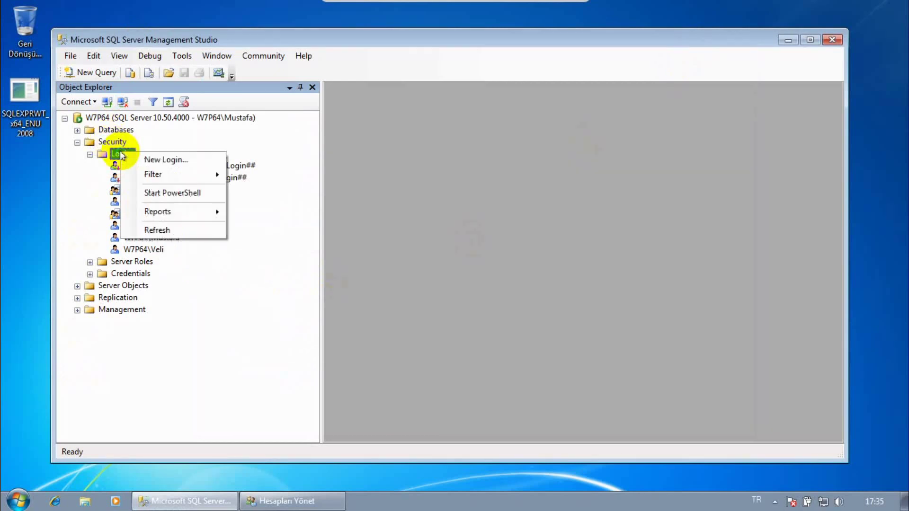
pyautogui.click(164, 159)
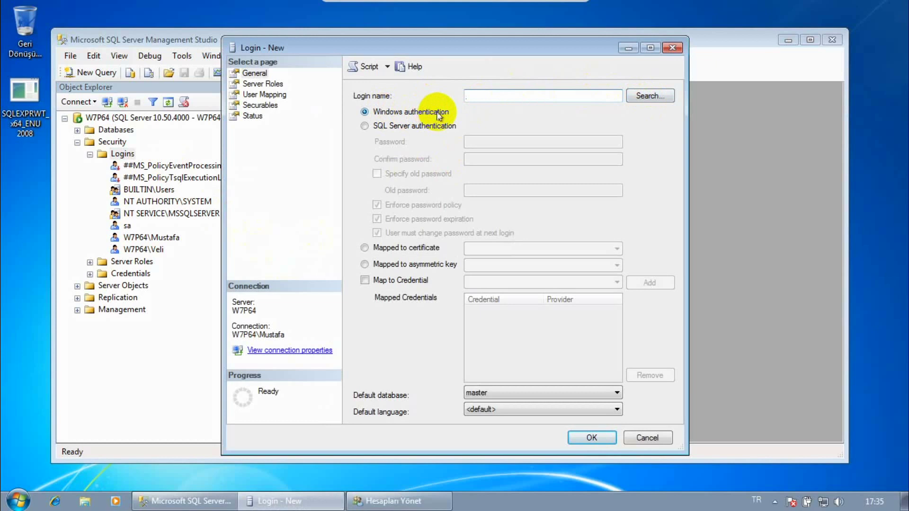
# - Search the Windows accounts and pick W7P64\Ahmet as the new login name
pyautogui.click(646, 95)
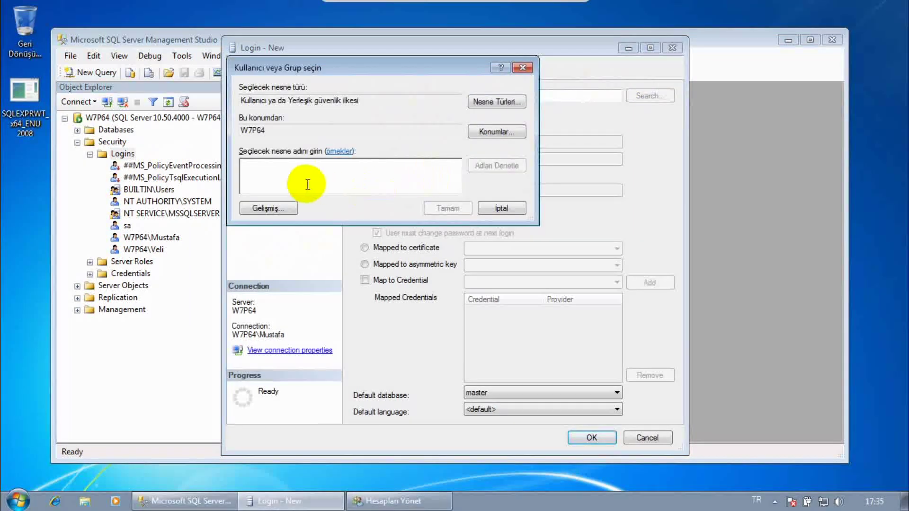
pyautogui.click(266, 209)
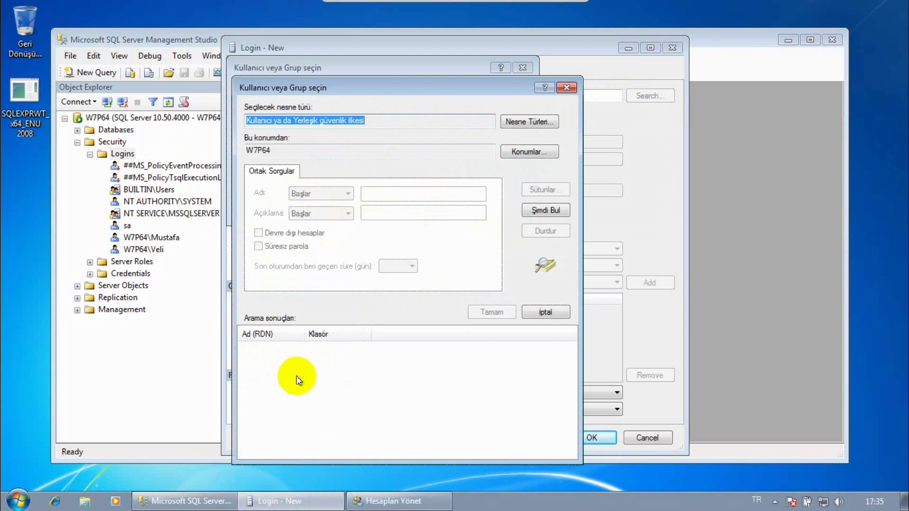
pyautogui.click(557, 215)
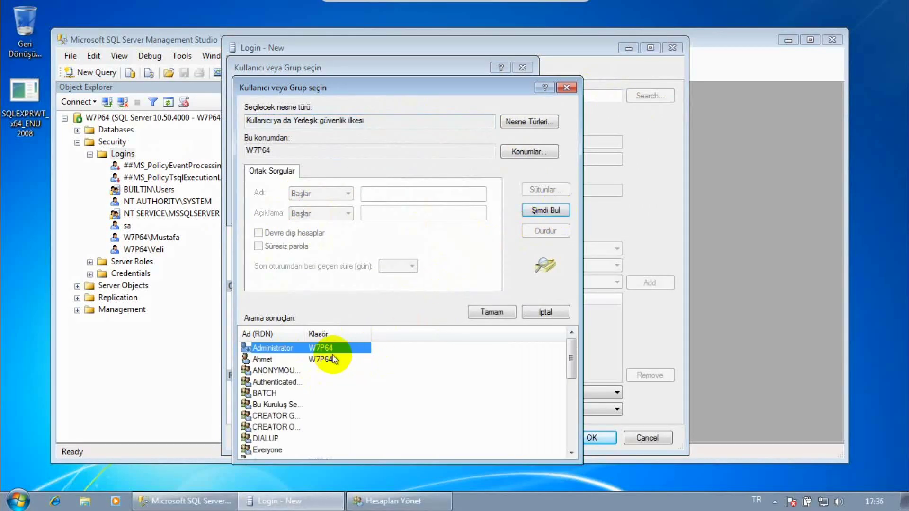
pyautogui.click(295, 360)
pyautogui.scroll(-5, 305, 386)
pyautogui.scroll(5, 304, 400)
pyautogui.scroll(1, 301, 403)
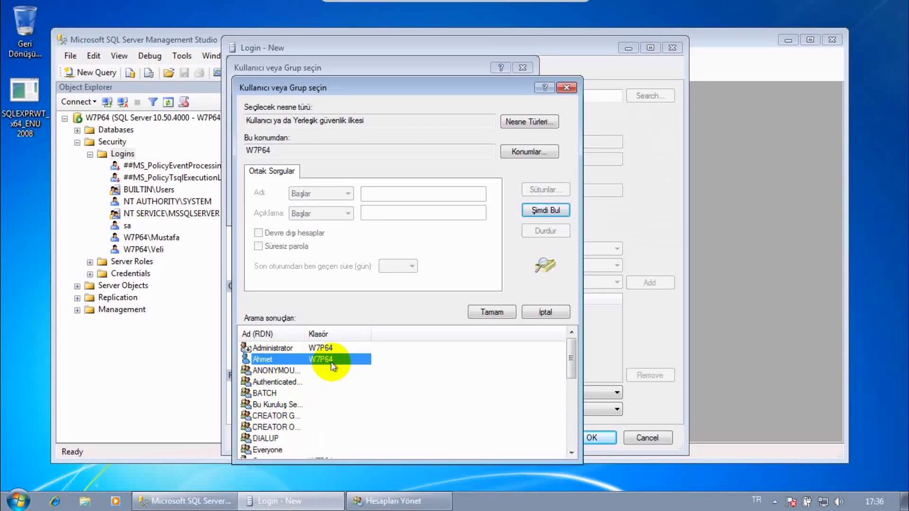
pyautogui.click(379, 499)
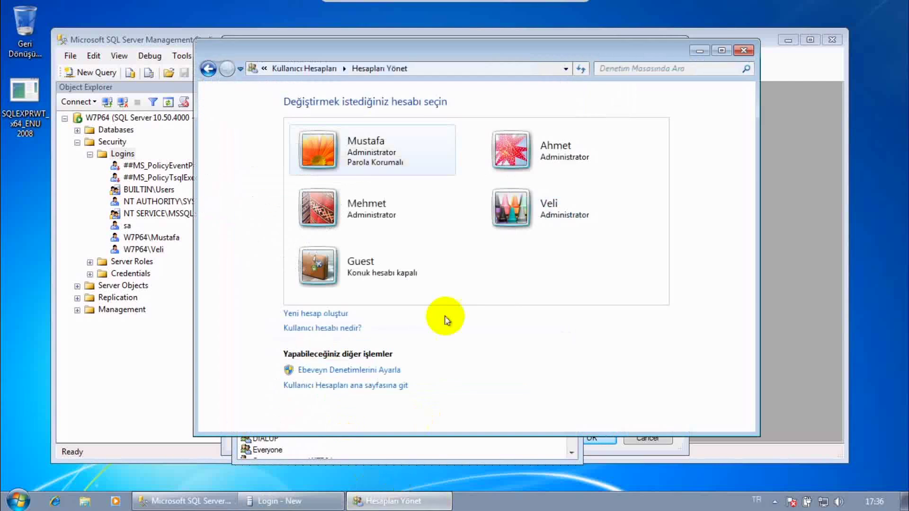
pyautogui.click(704, 51)
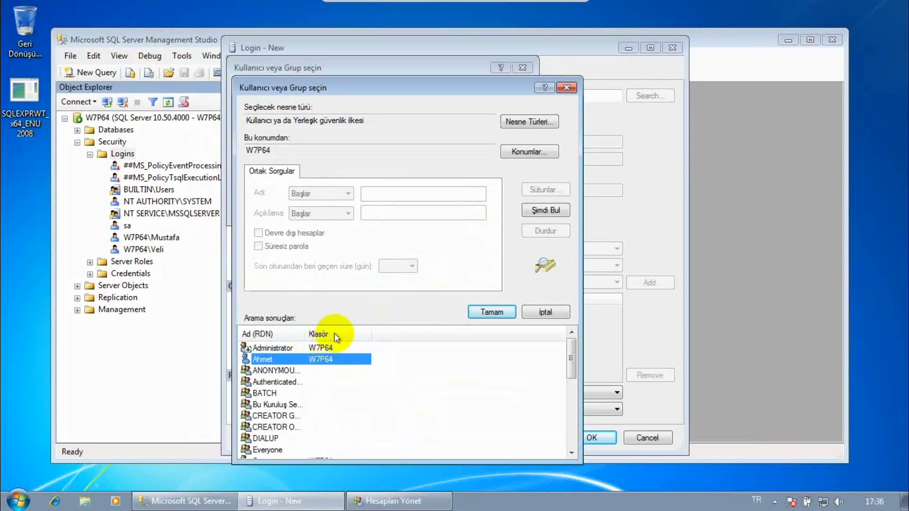
pyautogui.click(495, 312)
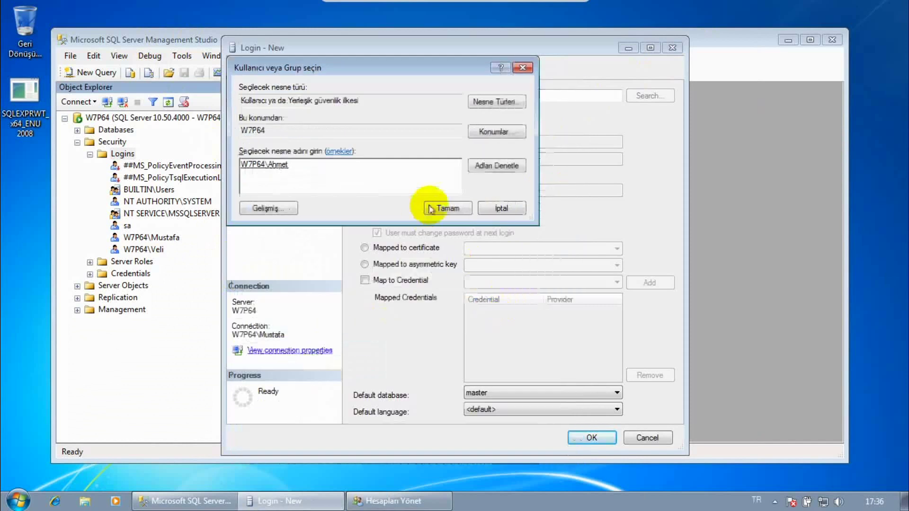
pyautogui.click(431, 209)
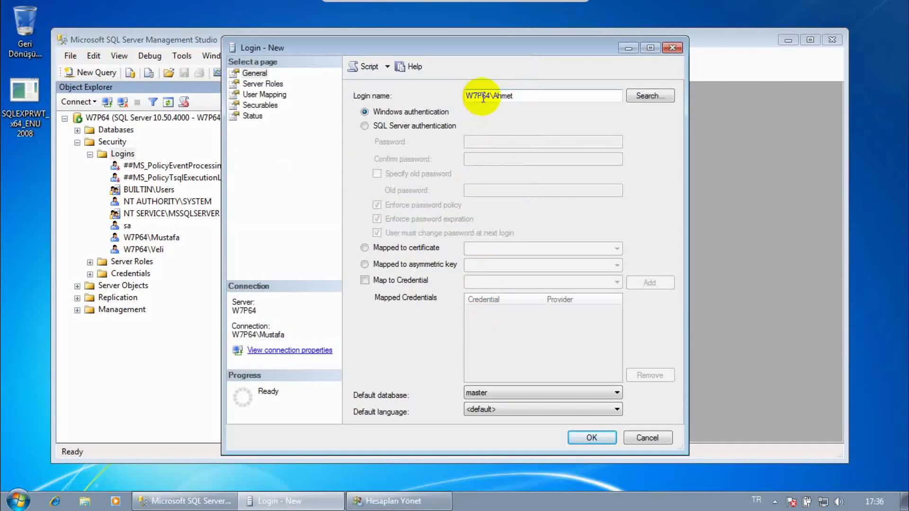
# - Keep master as the login's default database after briefly choosing tempdb
pyautogui.moveTo(490, 95)
pyautogui.mouseDown()
pyautogui.moveTo(466, 95)
pyautogui.moveTo(492, 95)
pyautogui.mouseUp()
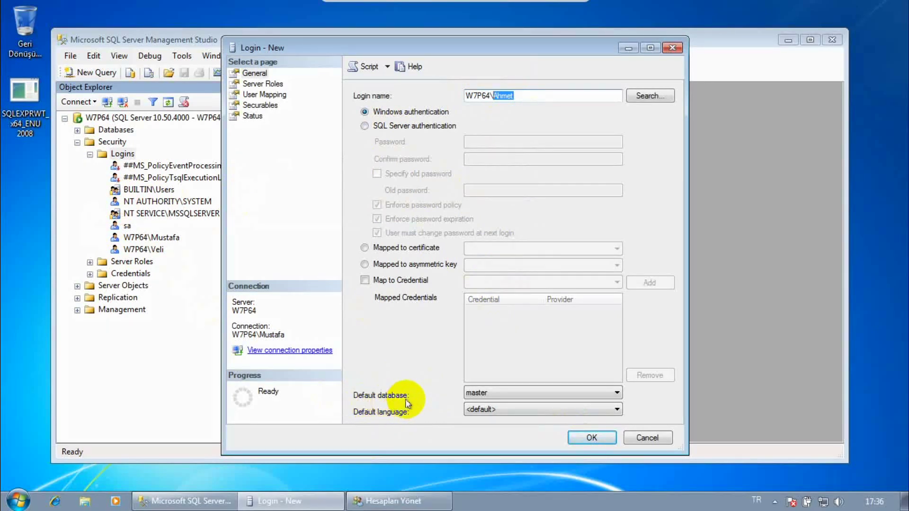
pyautogui.click(492, 395)
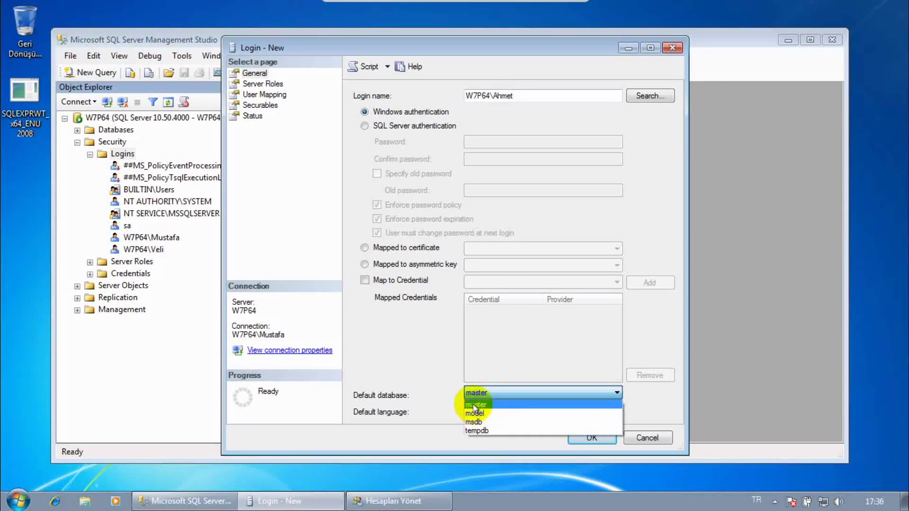
pyautogui.click(479, 430)
pyautogui.click(488, 396)
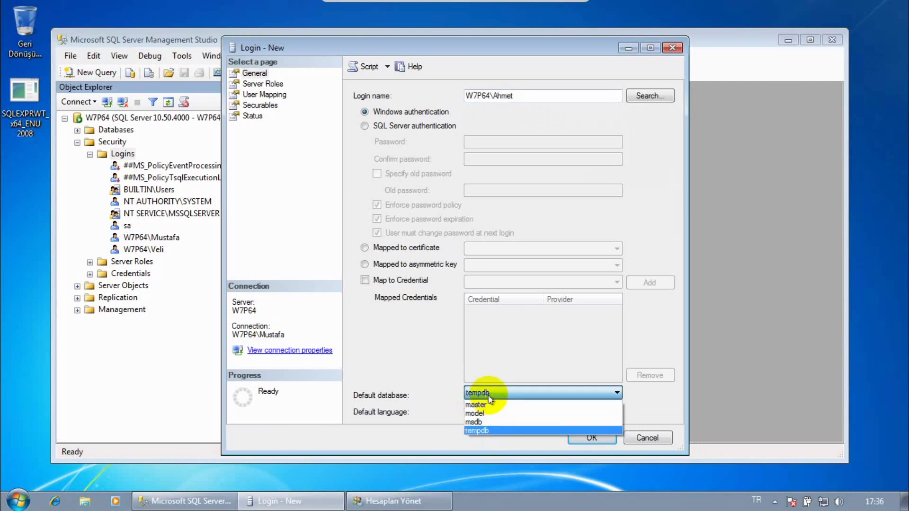
pyautogui.click(478, 405)
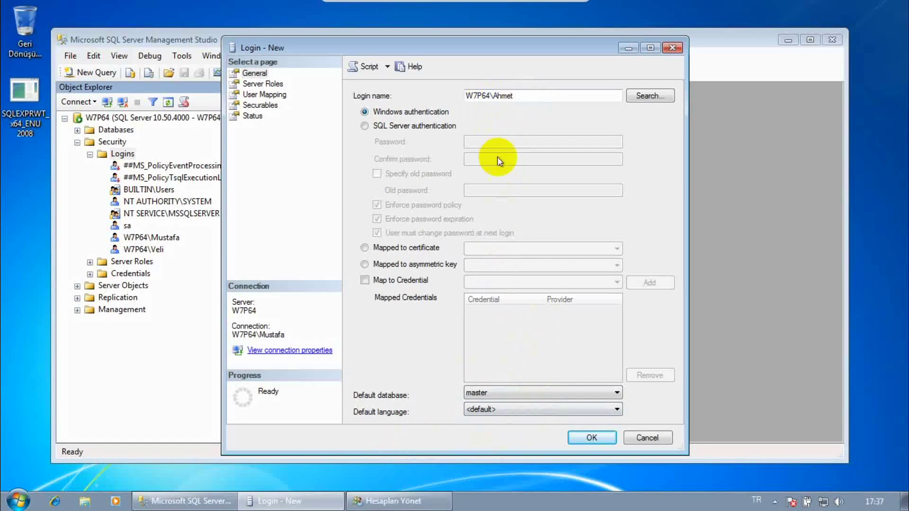
# - Set the default language to Turkish and create the W7P64\Ahmet login
pyautogui.click(492, 410)
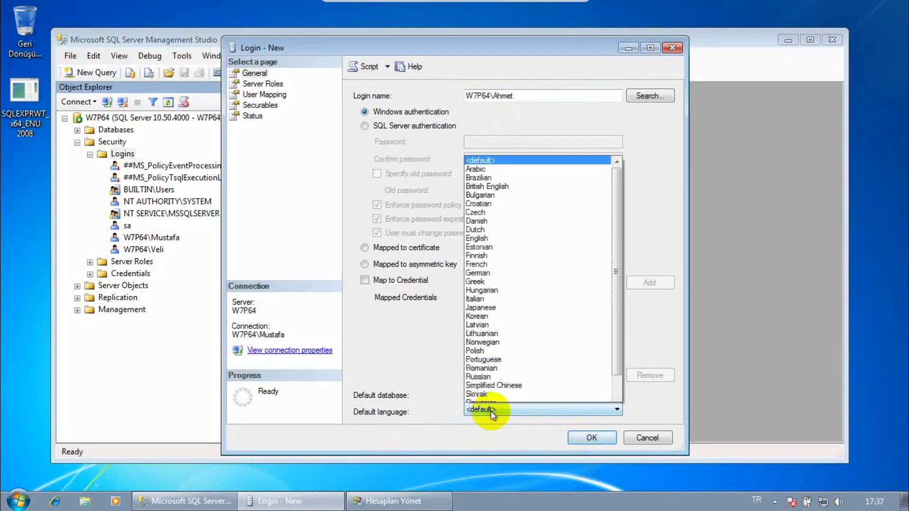
pyautogui.scroll(-2, 518, 270)
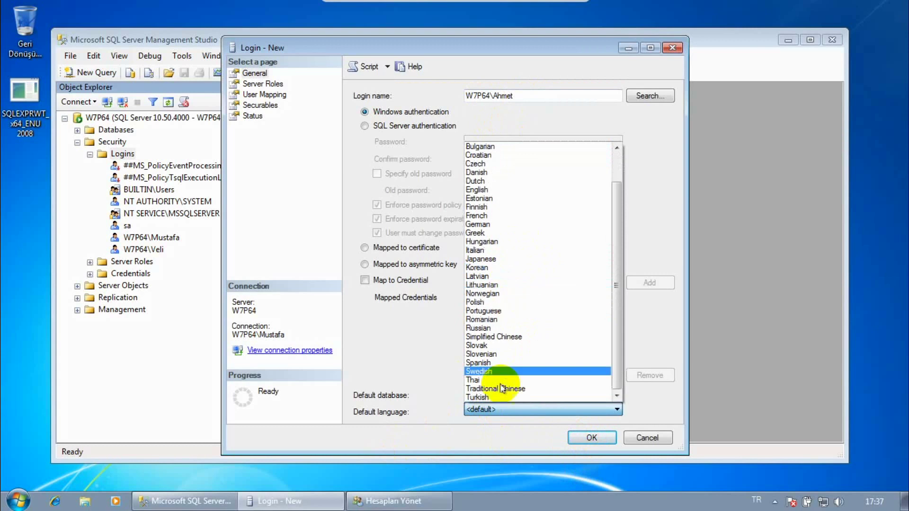
pyautogui.click(490, 398)
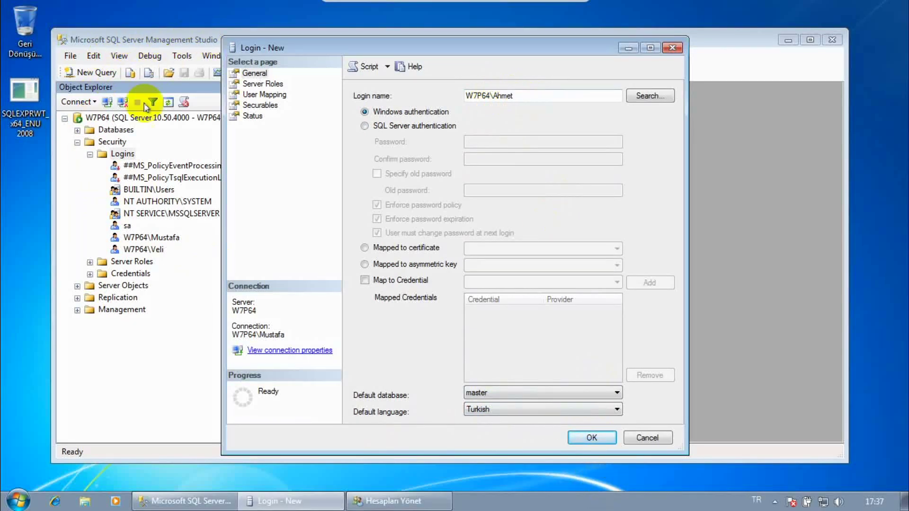
pyautogui.click(594, 437)
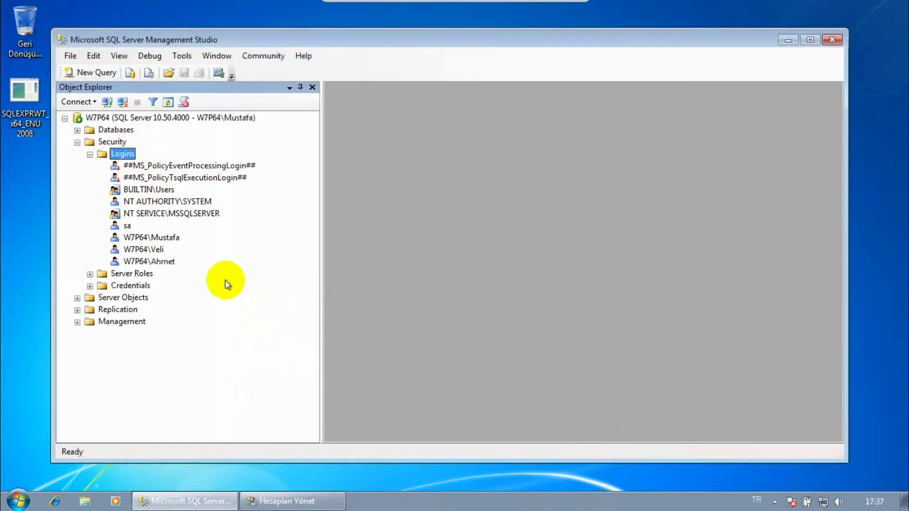
# - After checking the new W7P64\Ahmet login, open New Login from the Logins folder's context menu
pyautogui.click(163, 261)
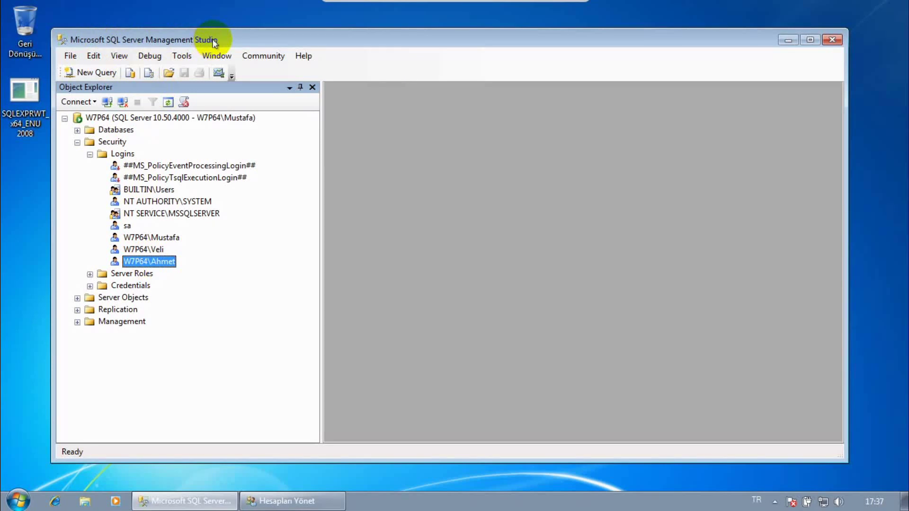
pyautogui.click(121, 156)
pyautogui.rightClick(121, 158)
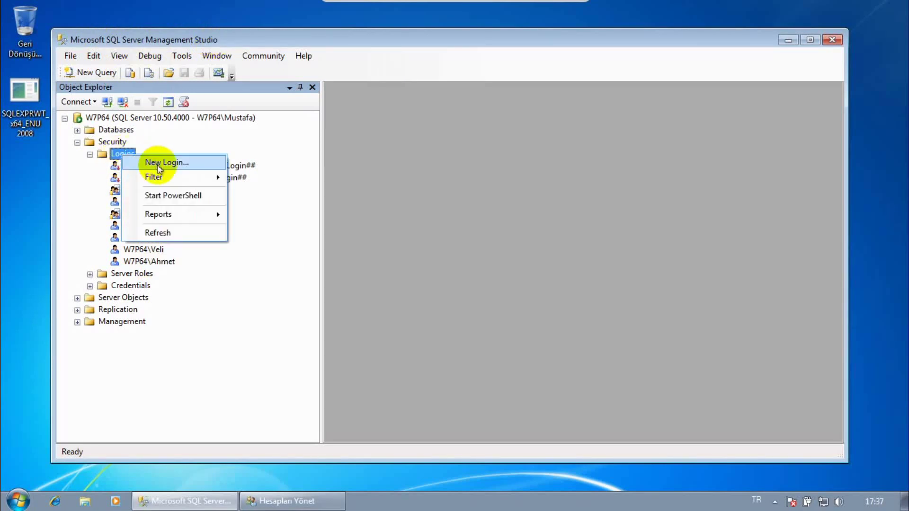
pyautogui.click(161, 162)
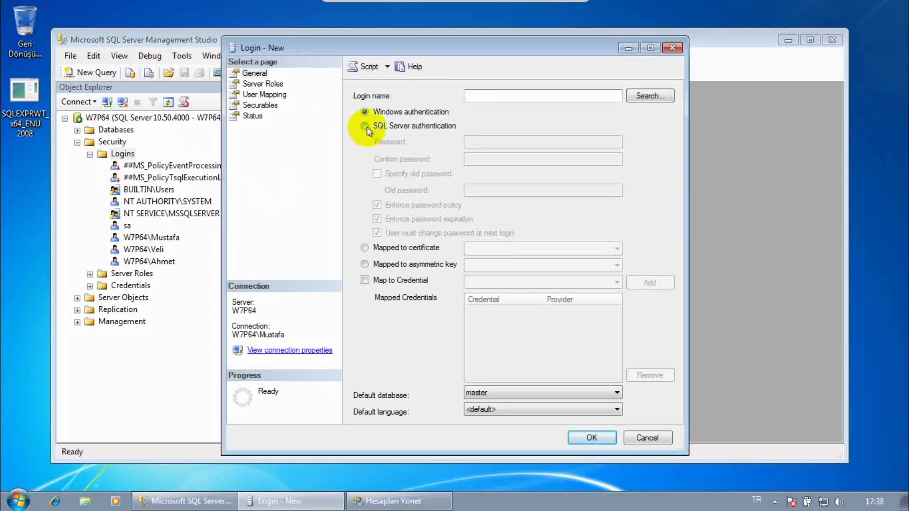
# - Give login Gizem SQL Server authentication, a confirmed password, and enforced password policy
pyautogui.click(367, 127)
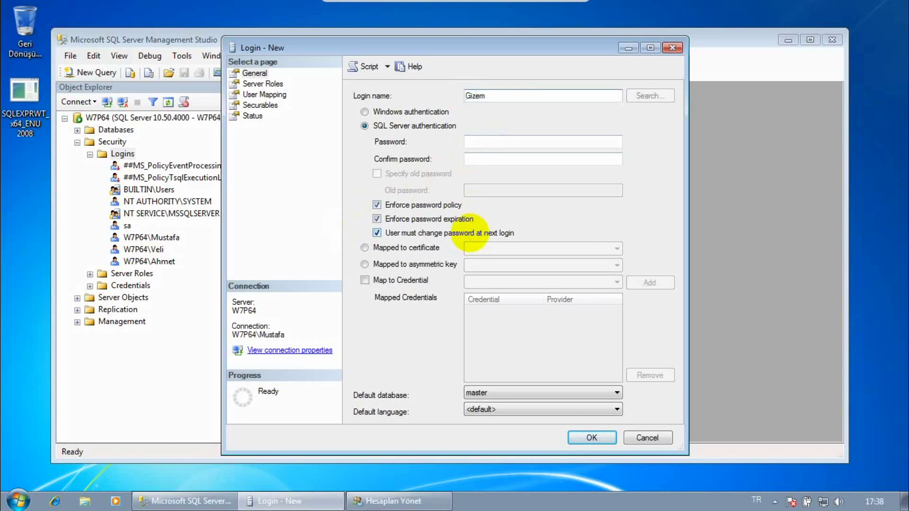
pyautogui.click(471, 142)
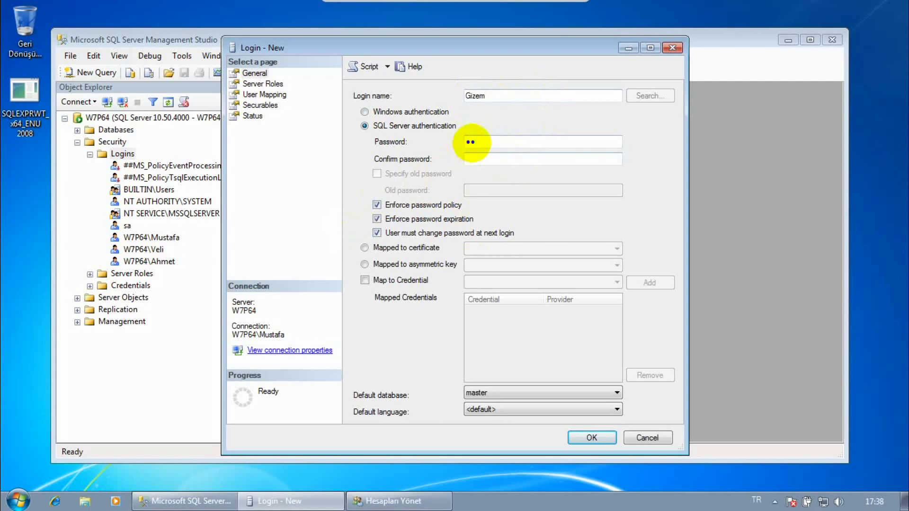
pyautogui.click(477, 162)
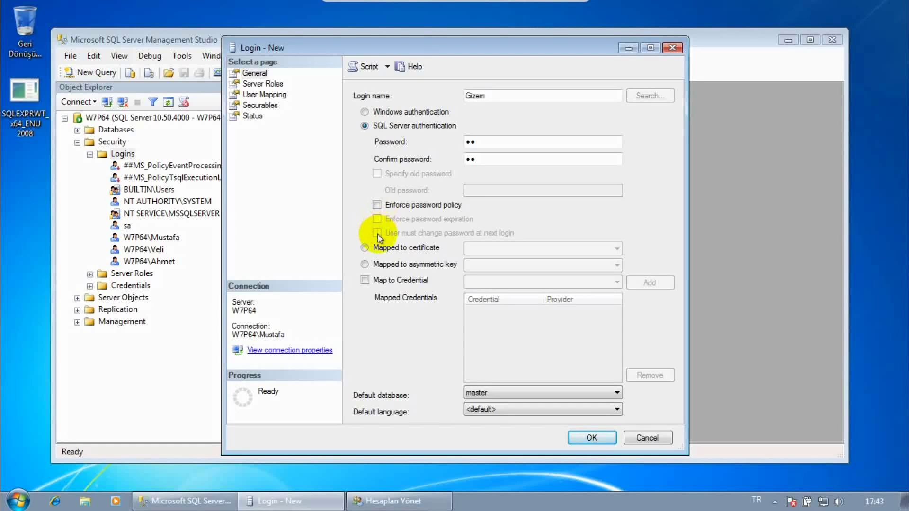
pyautogui.click(376, 205)
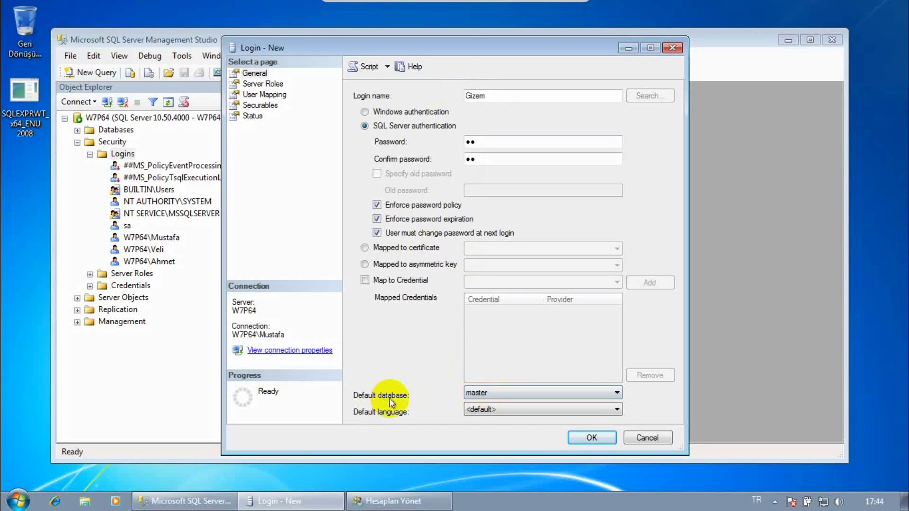
# - Set Gizem's default language to Turkish and create the login
pyautogui.click(488, 410)
pyautogui.scroll(-2, 517, 300)
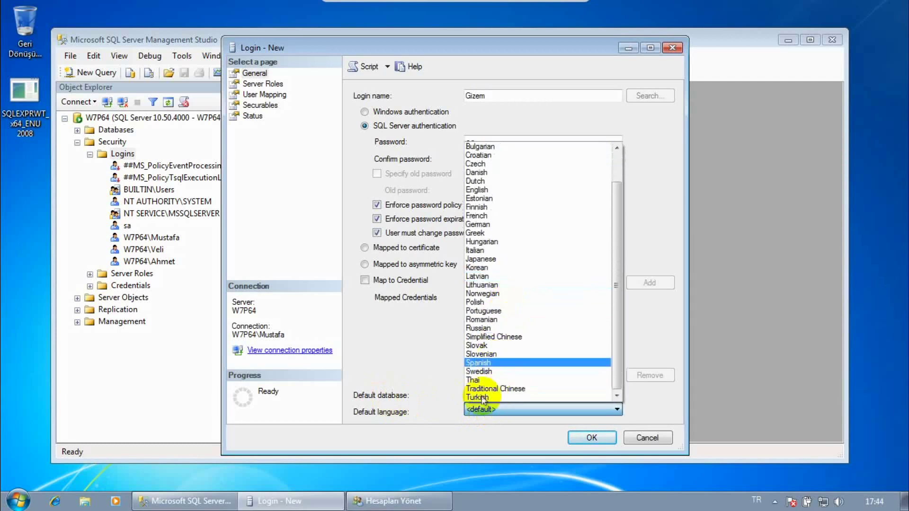
pyautogui.click(483, 398)
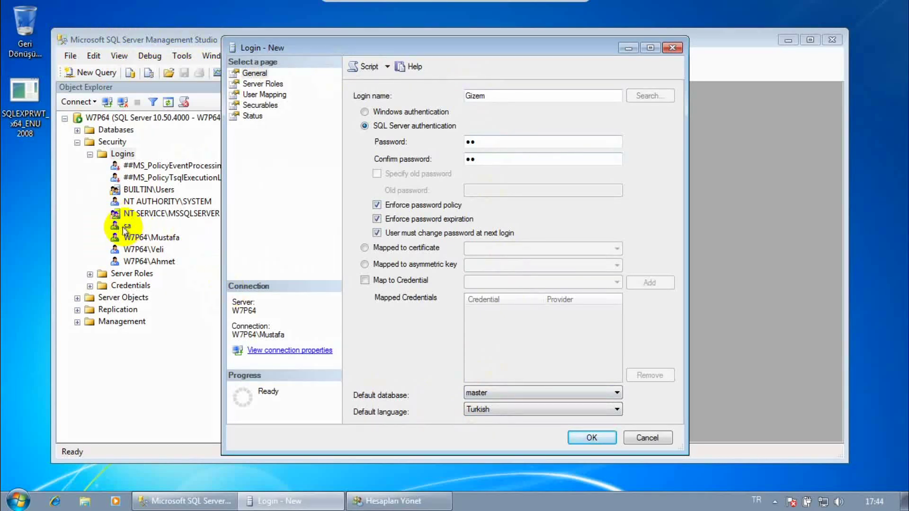
pyautogui.click(599, 437)
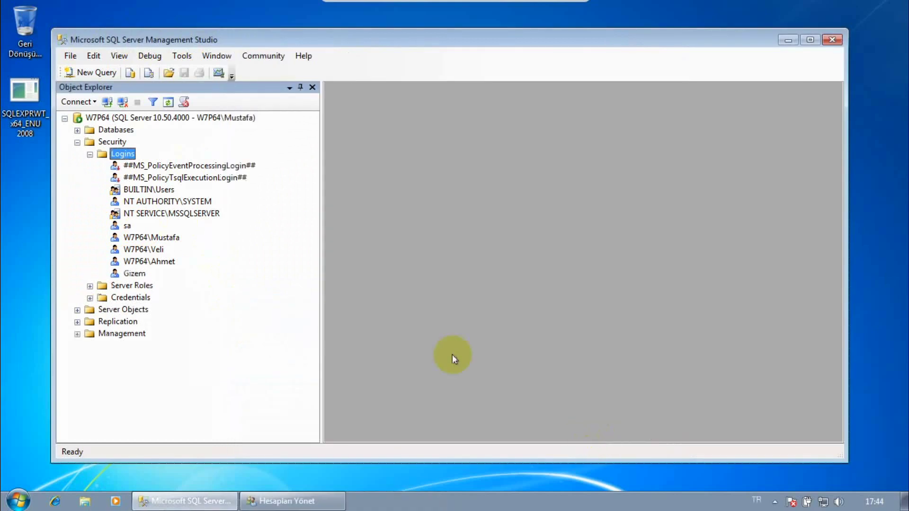
pyautogui.click(133, 272)
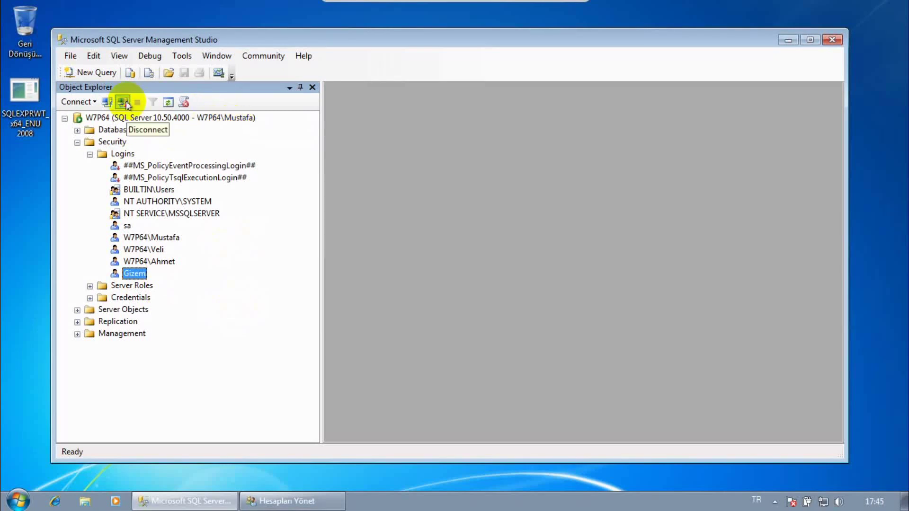
# - Disconnect, then reopen Connect to Server with SQL Server Authentication selected
pyautogui.click(125, 104)
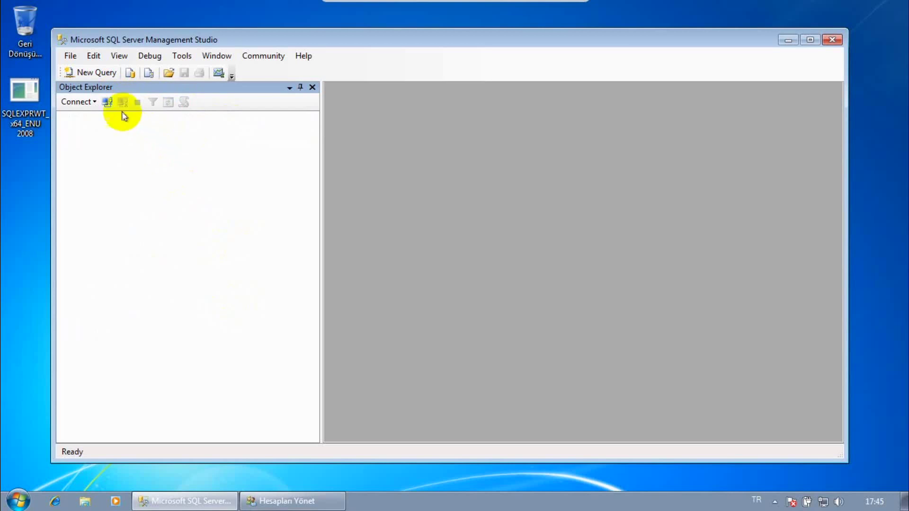
pyautogui.click(107, 102)
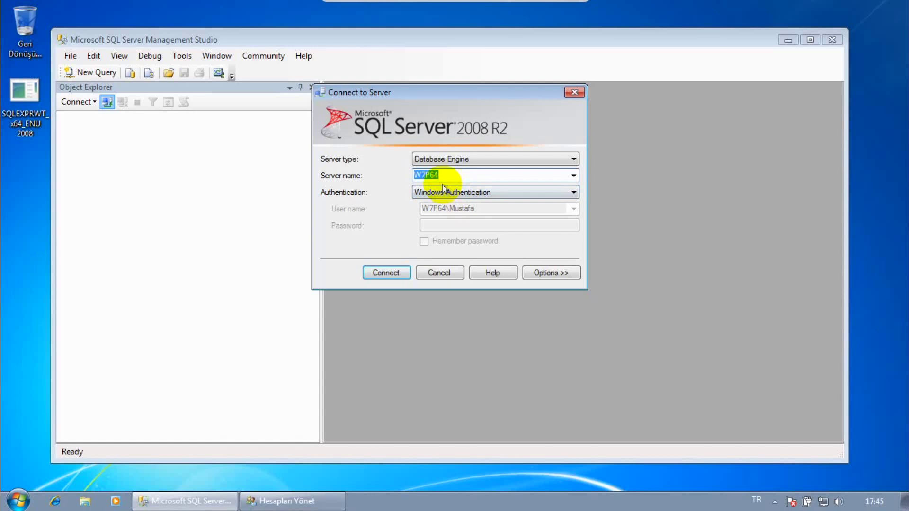
pyautogui.click(444, 191)
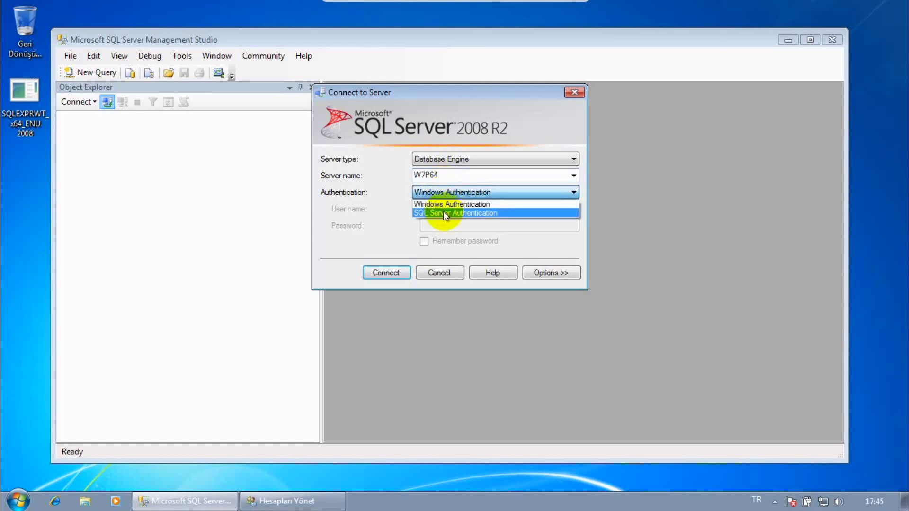
pyautogui.click(446, 214)
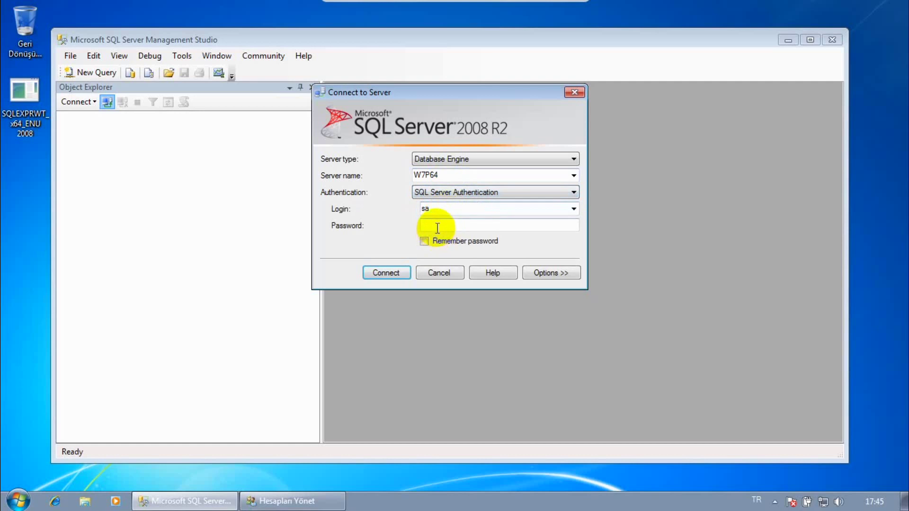
# - Enter login Gizem with its password and connect to W7P64
pyautogui.doubleClick(438, 209)
pyautogui.write('Gizem')
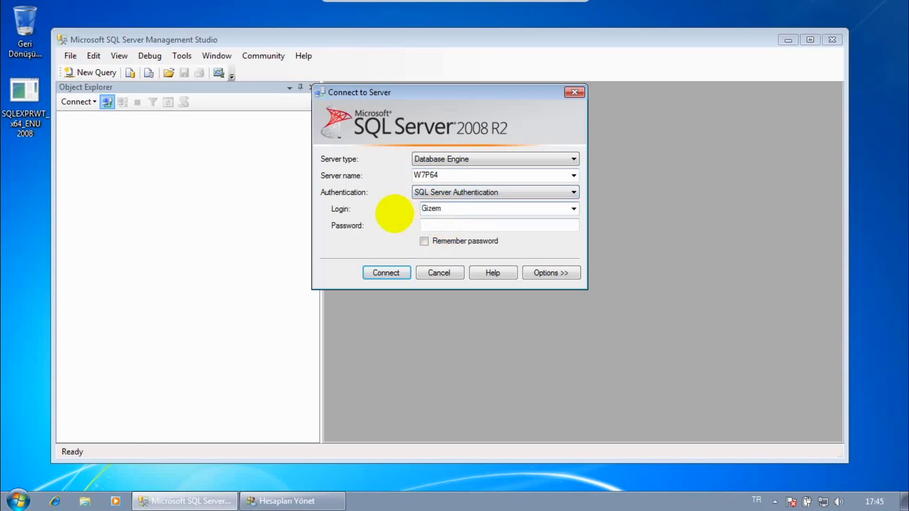
pyautogui.click(431, 224)
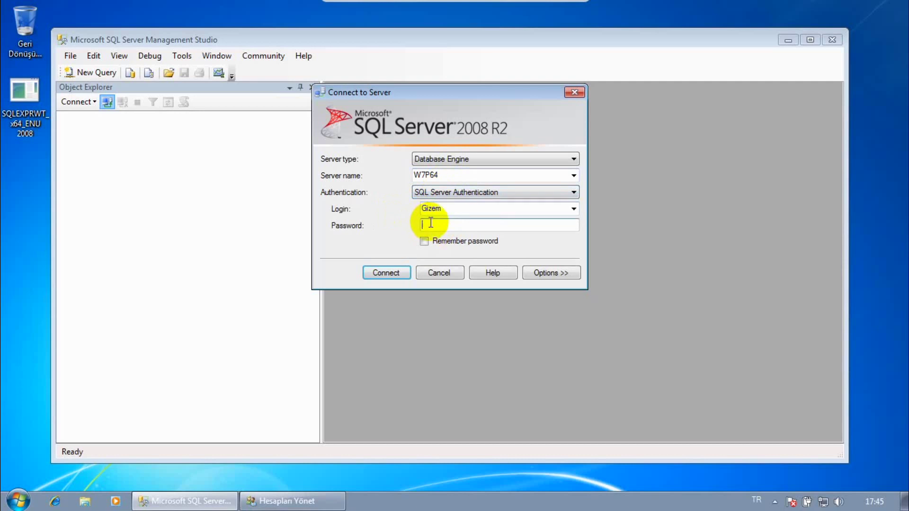
pyautogui.write('1')
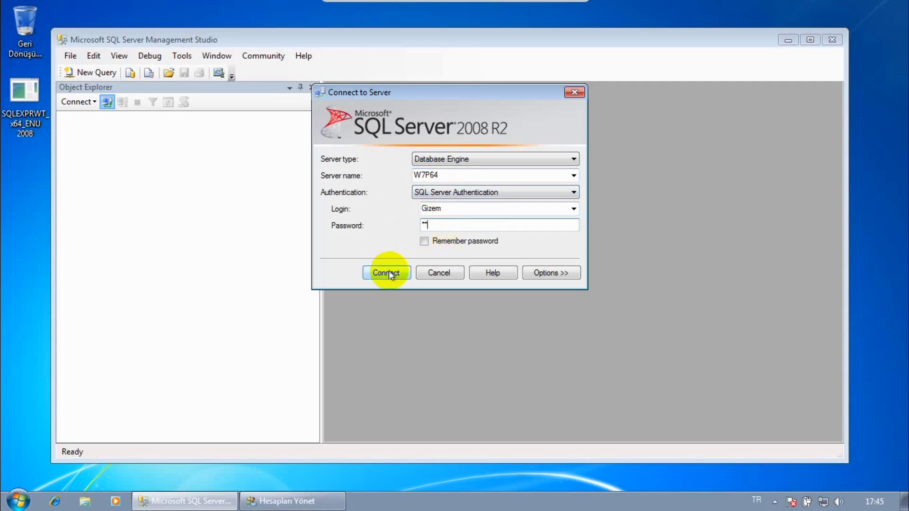
pyautogui.click(387, 273)
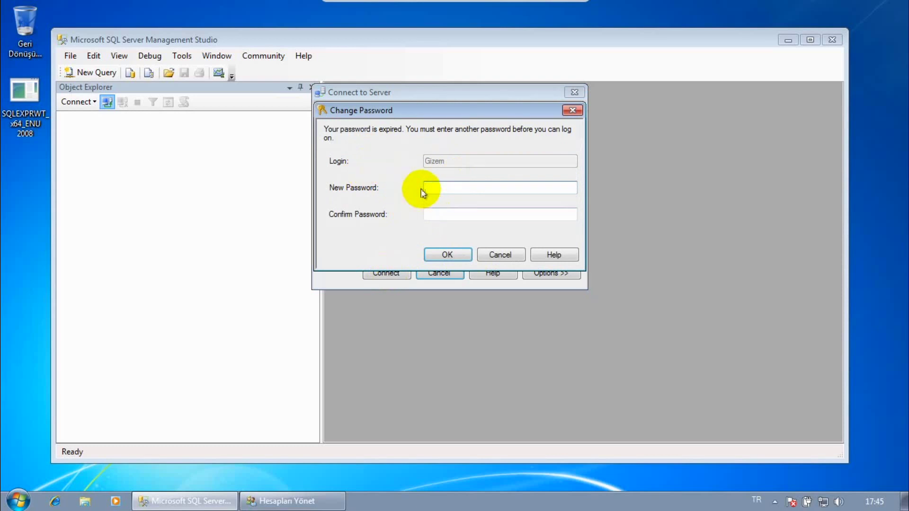
# - Replace Gizem's expired password with a new, confirmed one and connect
pyautogui.write('12')
pyautogui.click(461, 218)
pyautogui.write('12')
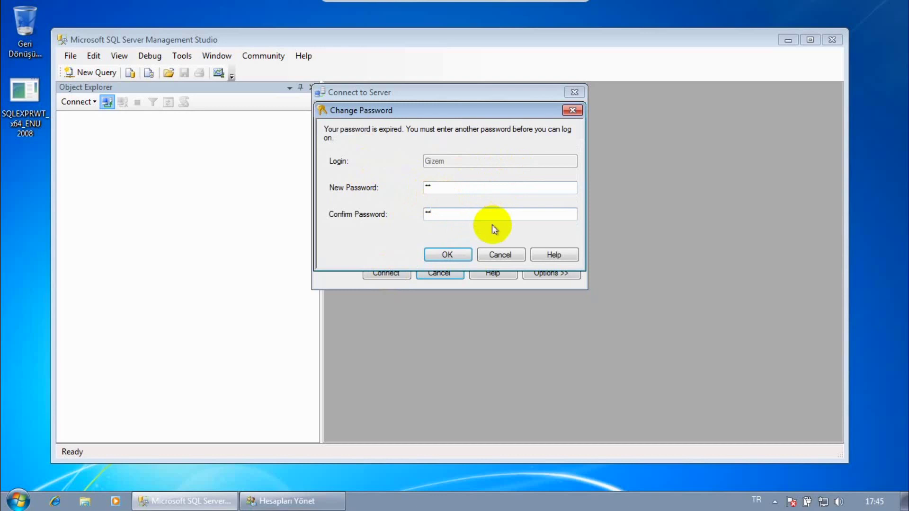
pyautogui.click(466, 256)
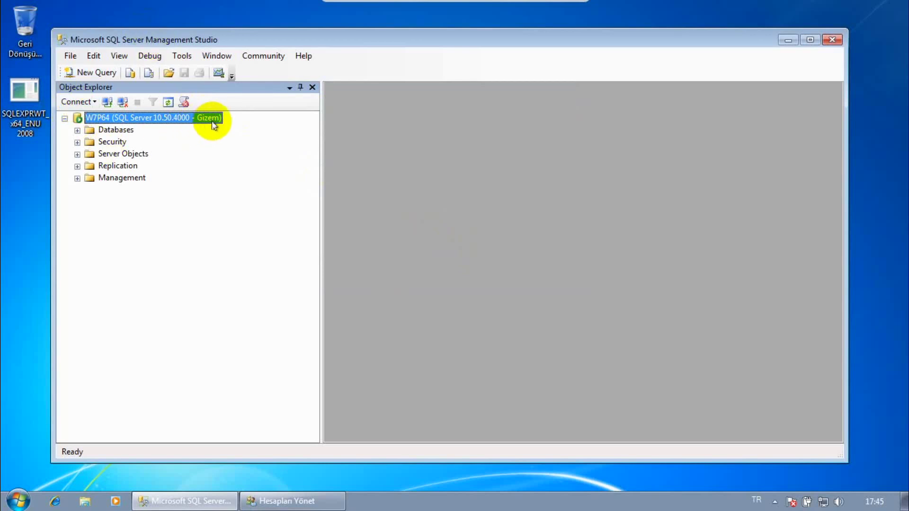
# - Expand Databases > System Databases > master to see what Gizem can access
pyautogui.click(77, 130)
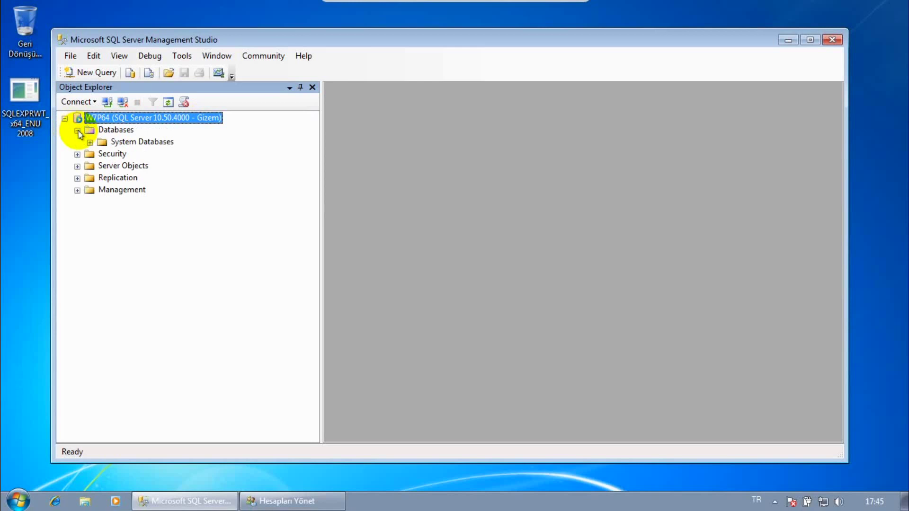
pyautogui.click(90, 142)
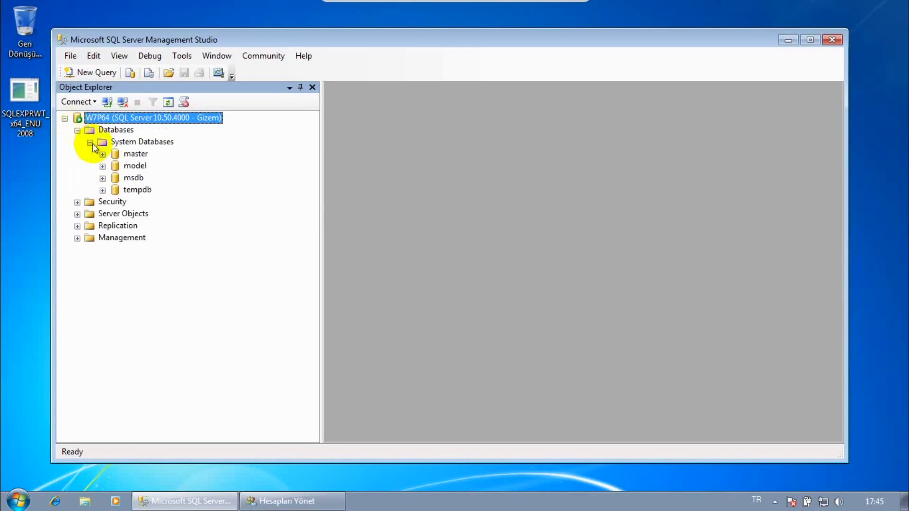
pyautogui.click(129, 153)
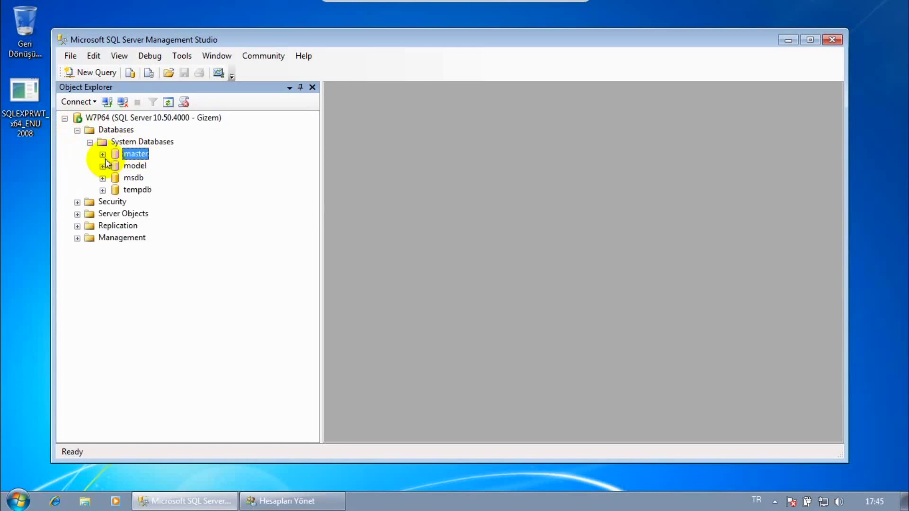
pyautogui.click(102, 154)
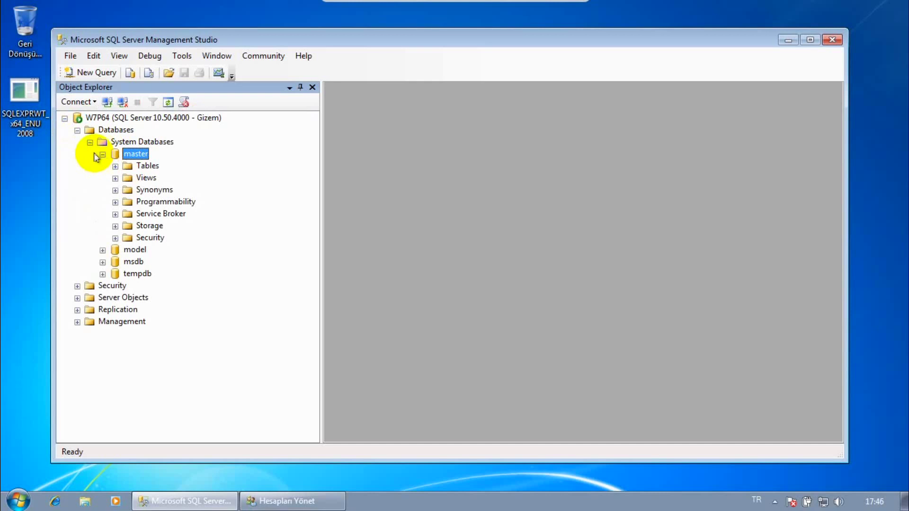
# - Expand Security > Logins, which shows only two logins, then disconnect
pyautogui.click(127, 118)
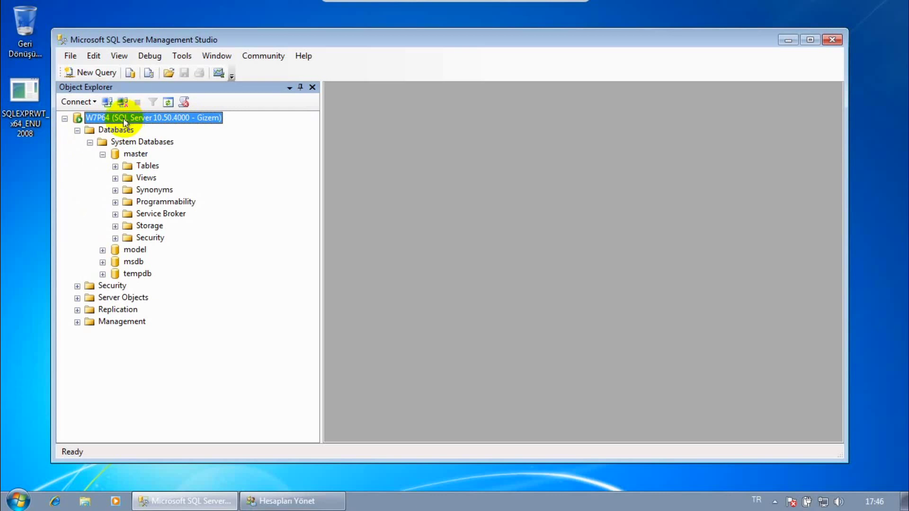
pyautogui.click(77, 287)
pyautogui.click(90, 298)
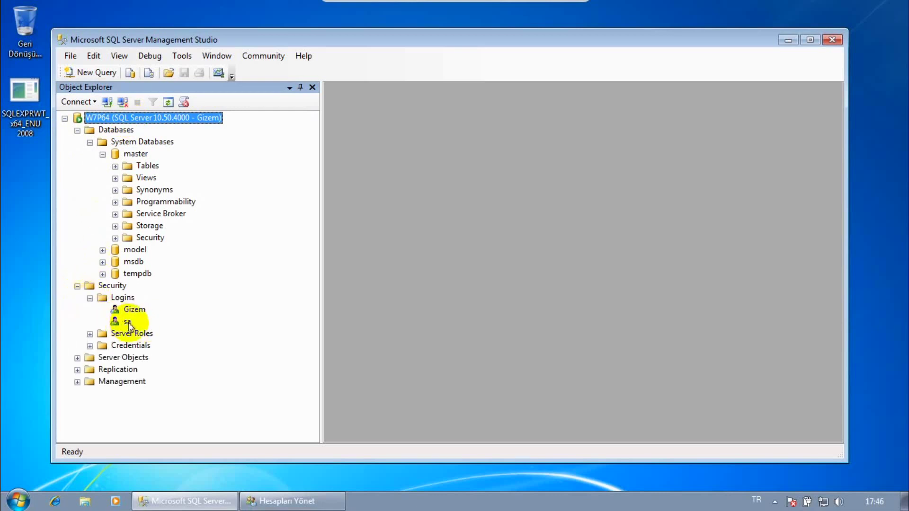
pyautogui.click(126, 104)
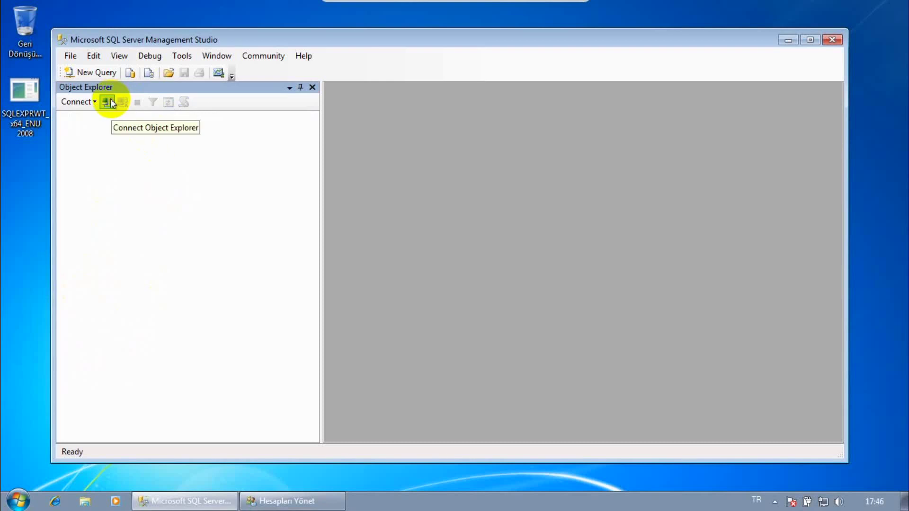
# - Reopen Connect to Server for W7P64 and set Authentication to Windows Authentication
pyautogui.click(108, 102)
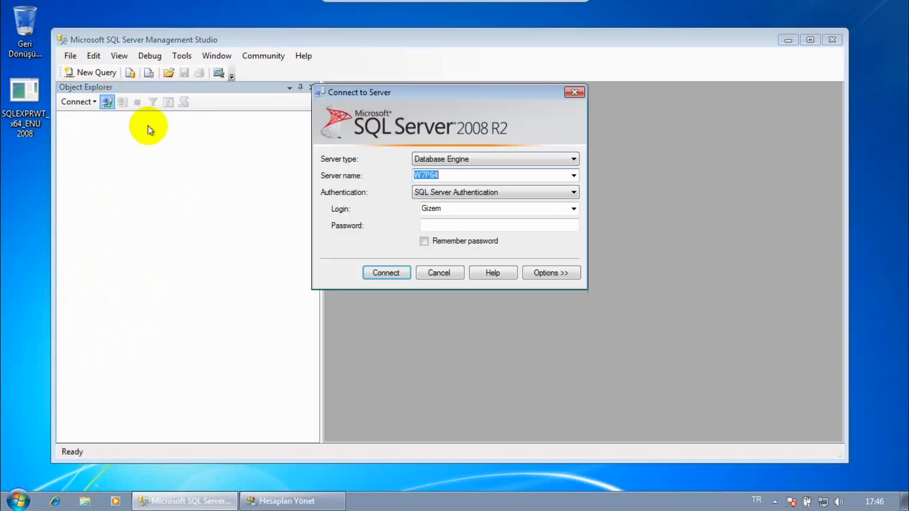
pyautogui.click(452, 208)
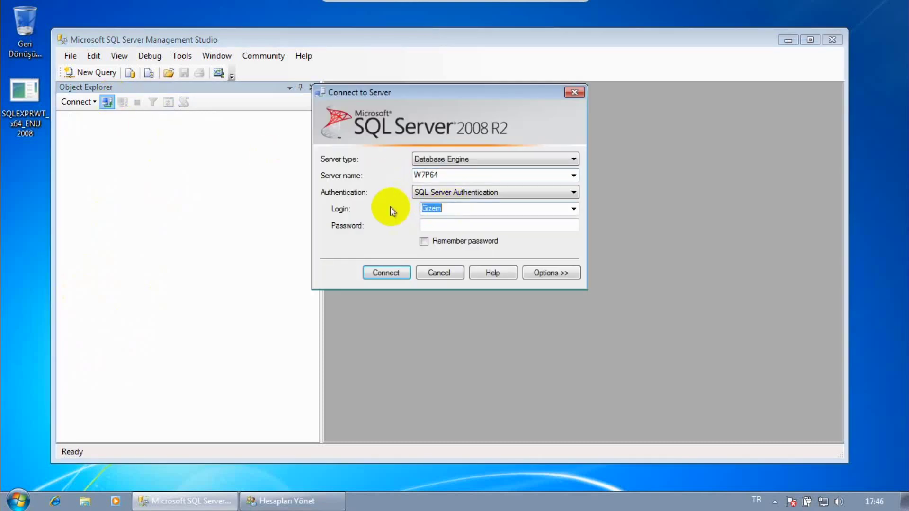
pyautogui.click(303, 500)
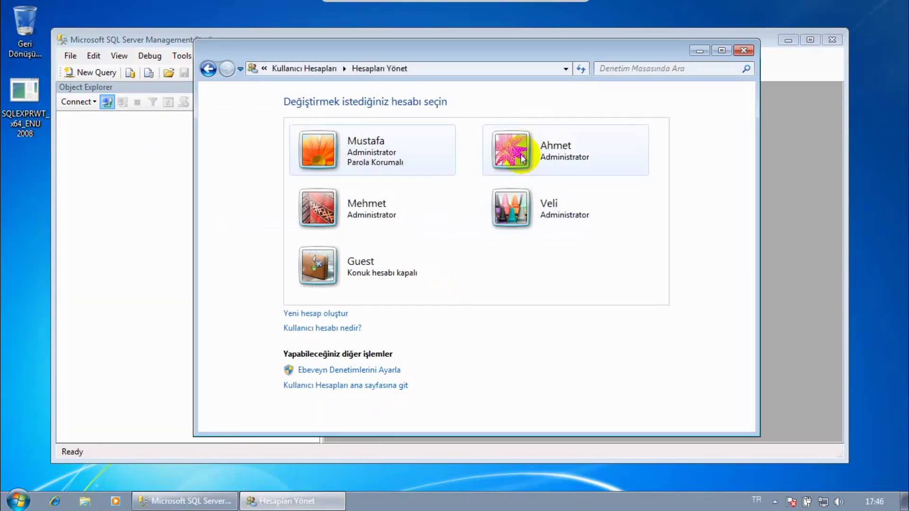
pyautogui.click(700, 50)
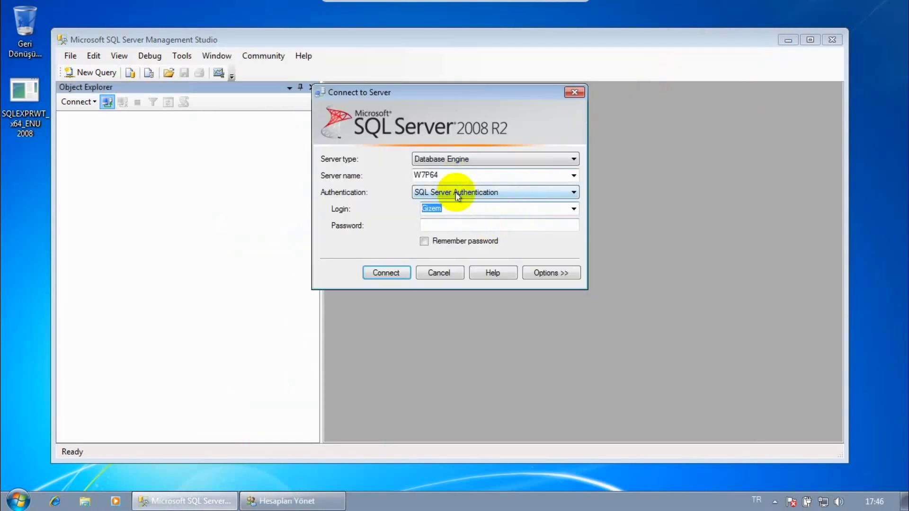
pyautogui.click(456, 196)
pyautogui.click(455, 203)
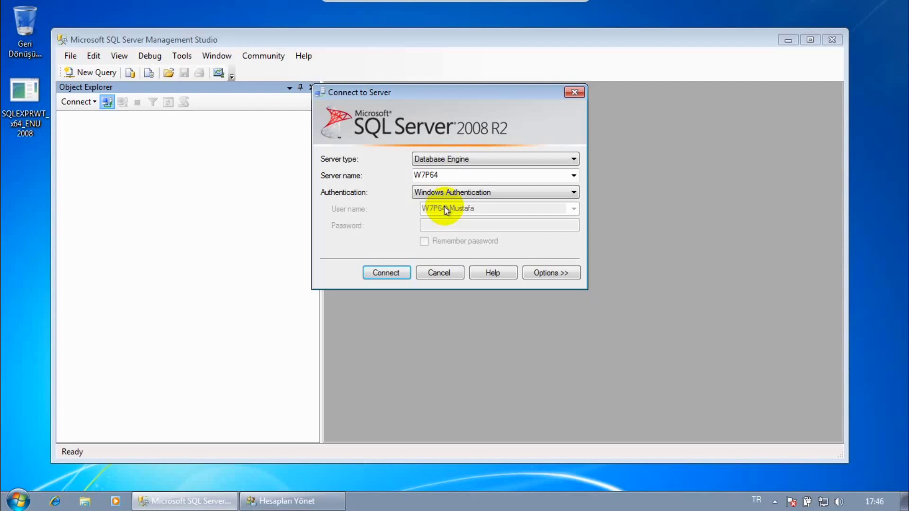
pyautogui.click(24, 500)
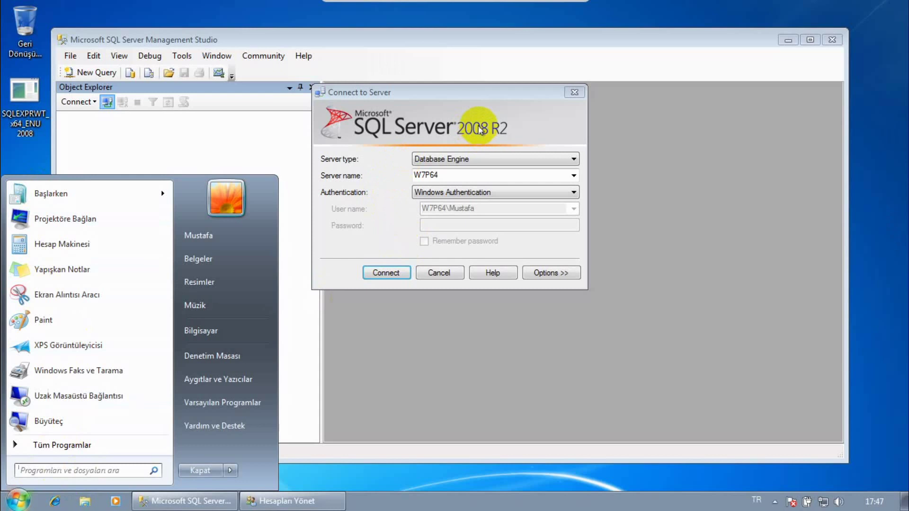
pyautogui.click(393, 206)
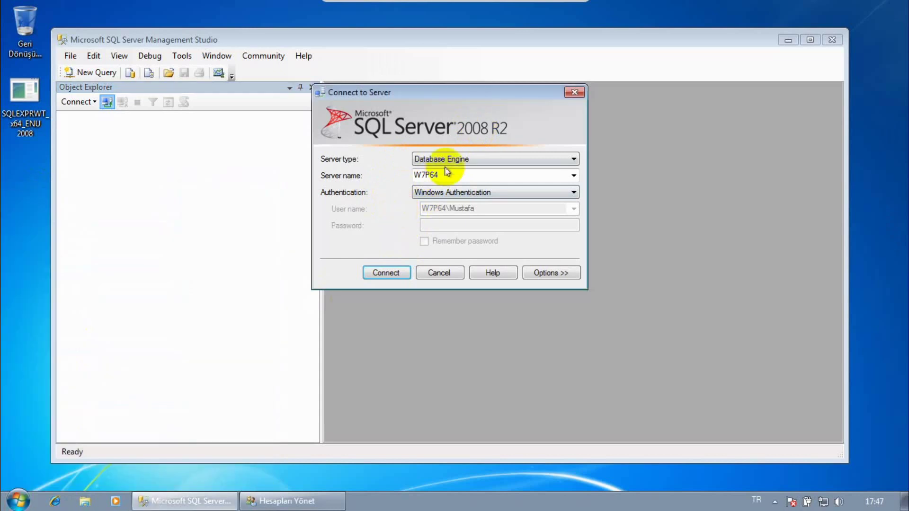
pyautogui.click(457, 159)
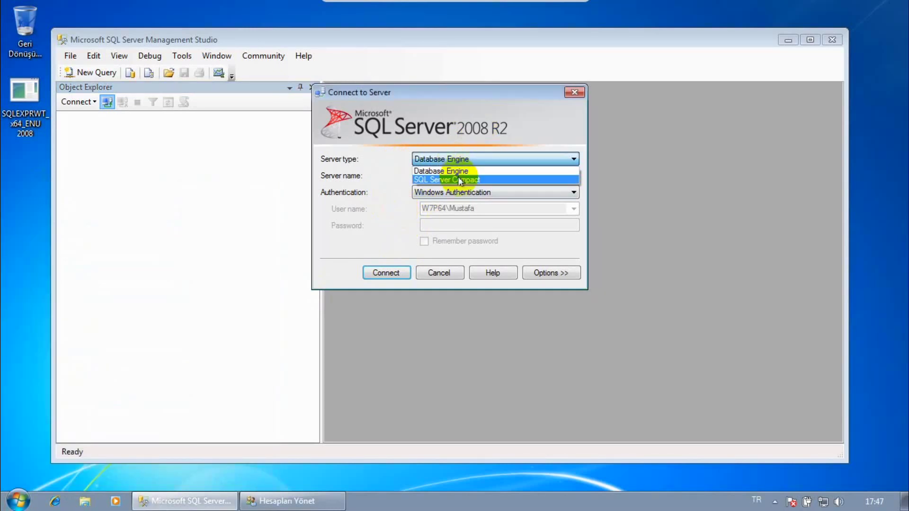
# - Return the server type to Database Engine after briefly trying SQL Server Compact
pyautogui.click(458, 179)
pyautogui.click(457, 159)
pyautogui.click(457, 158)
pyautogui.click(574, 176)
pyautogui.click(572, 177)
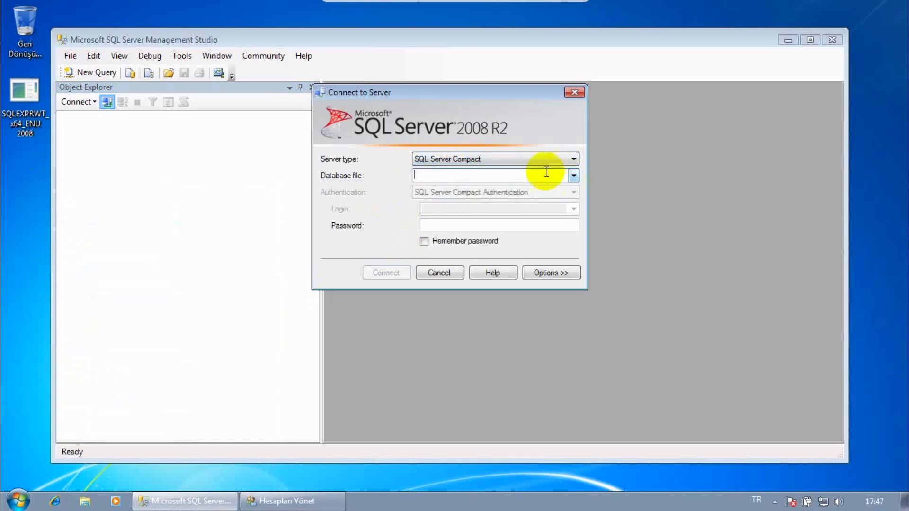
pyautogui.click(472, 159)
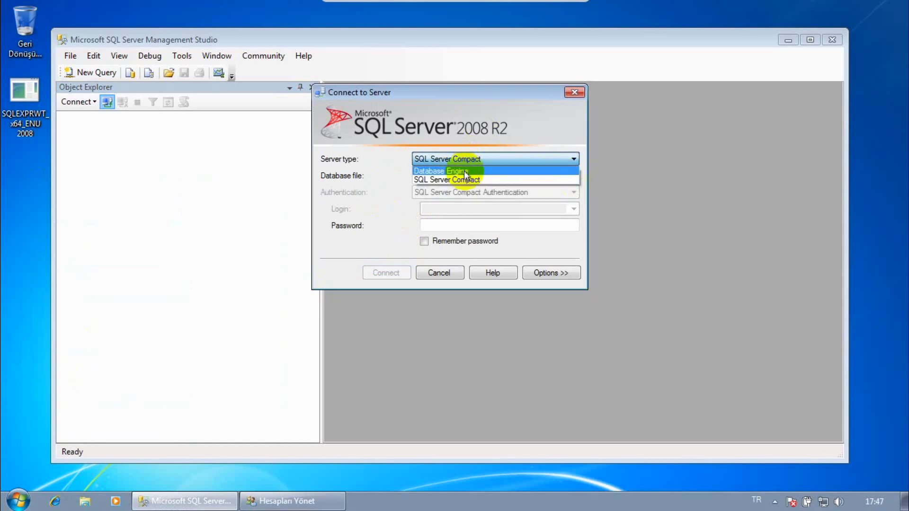
pyautogui.click(467, 171)
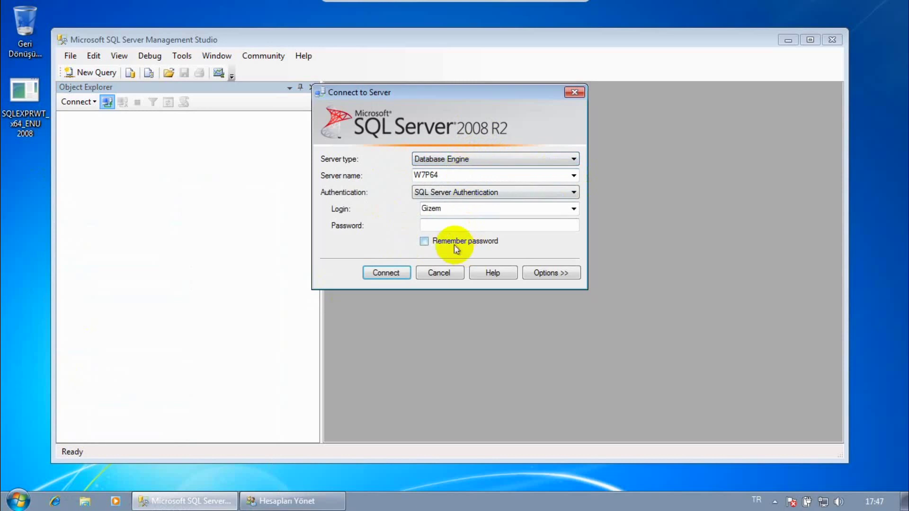
# - Connect to W7P64 as sa with SQL Server Authentication and expand Security
pyautogui.click(559, 209)
pyautogui.write('sa')
pyautogui.click(435, 224)
pyautogui.click(386, 272)
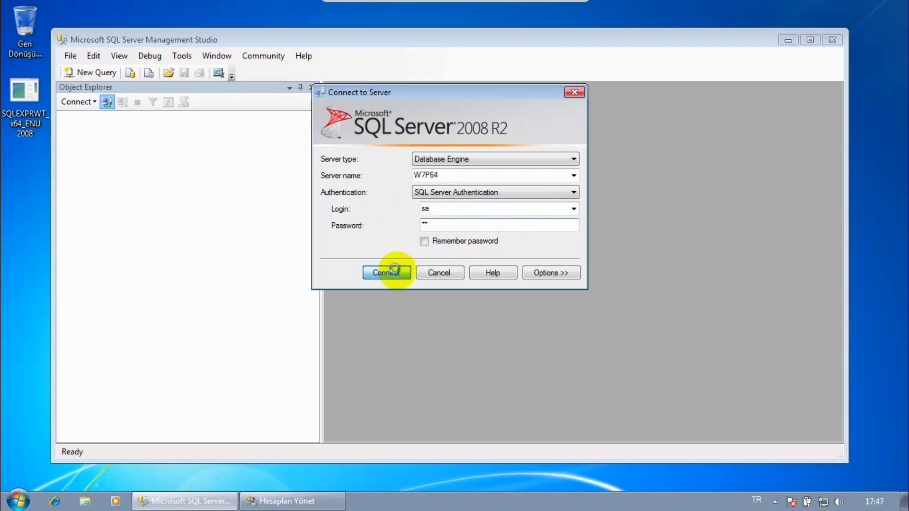
pyautogui.click(77, 142)
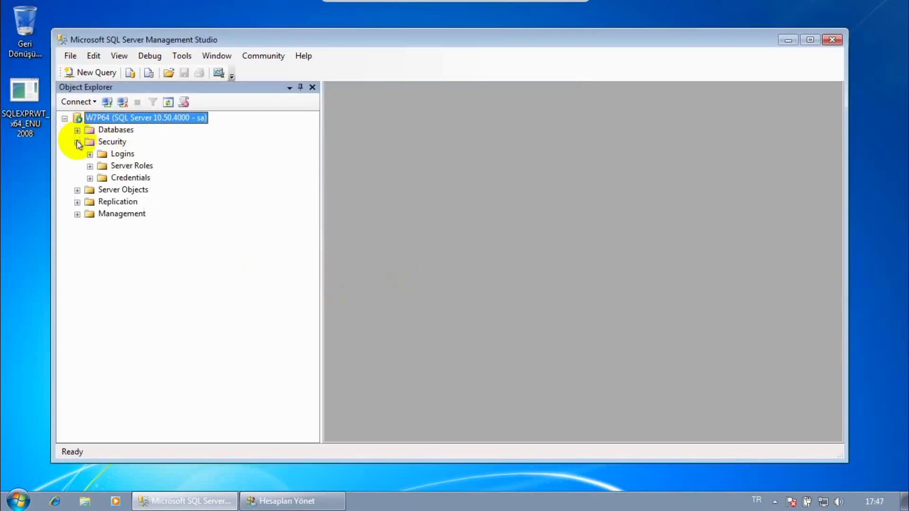
# - Expand Logins, review the Ahmet, Mustafa and Veli Windows logins, and select the one to test
pyautogui.click(90, 154)
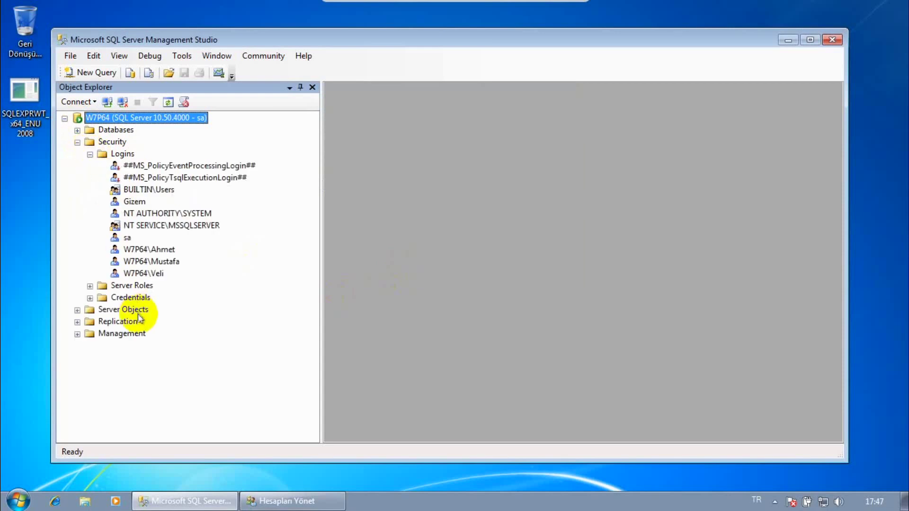
pyautogui.click(156, 261)
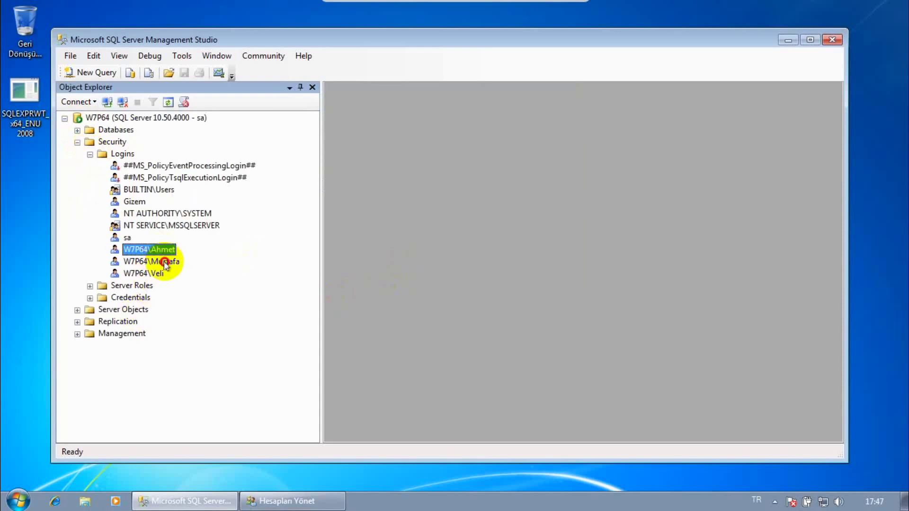
pyautogui.click(152, 273)
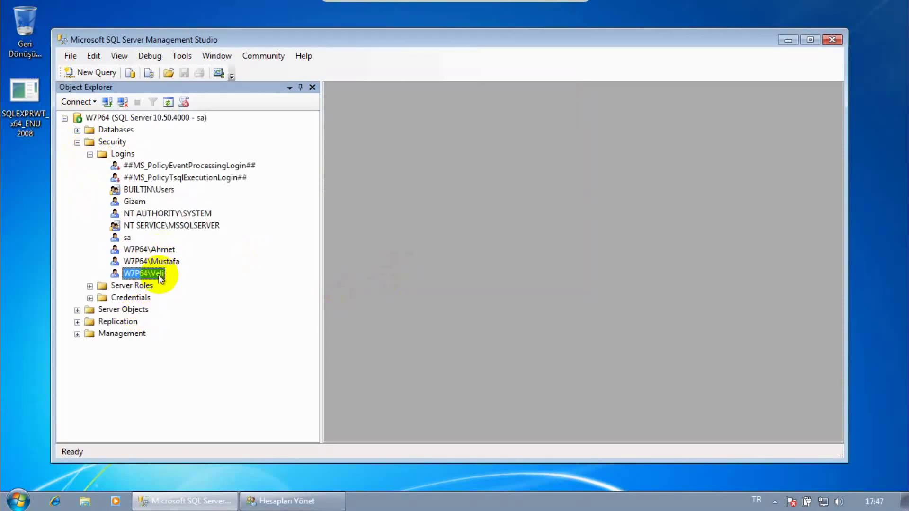
pyautogui.click(151, 249)
pyautogui.click(159, 262)
pyautogui.click(158, 274)
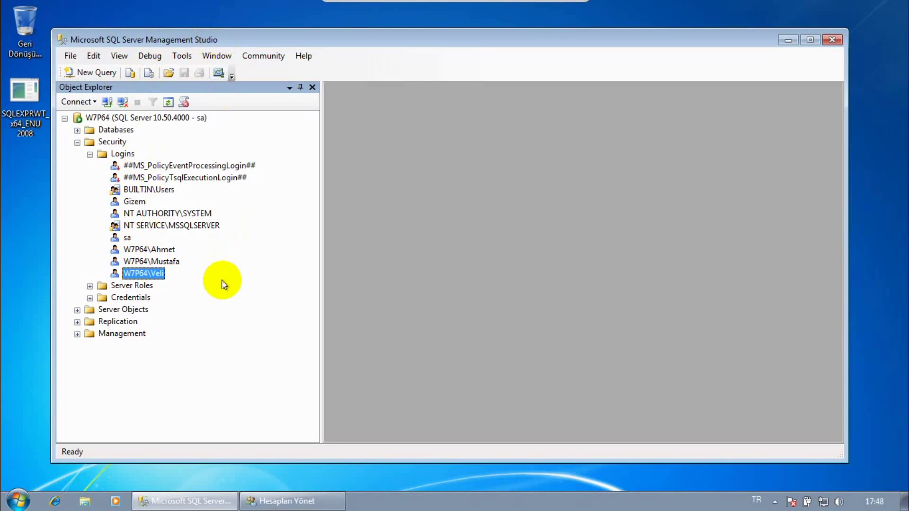
pyautogui.click(58, 501)
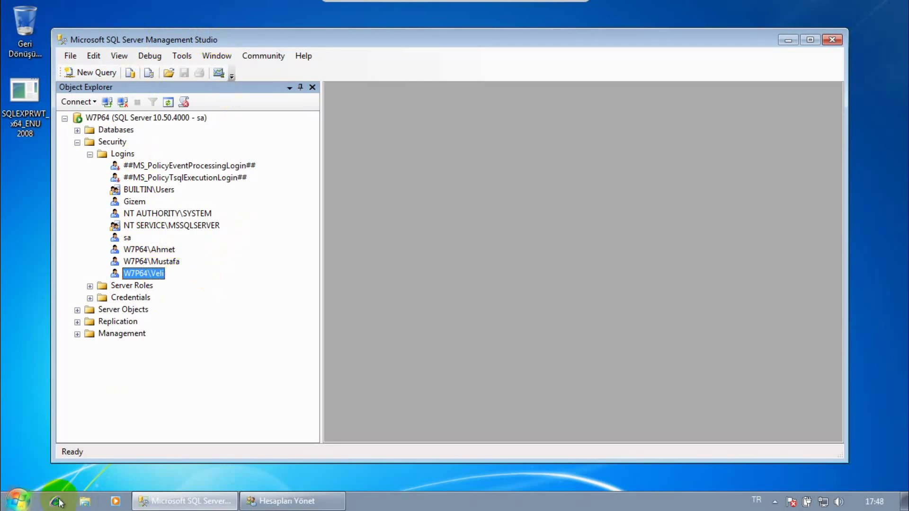
pyautogui.click(166, 251)
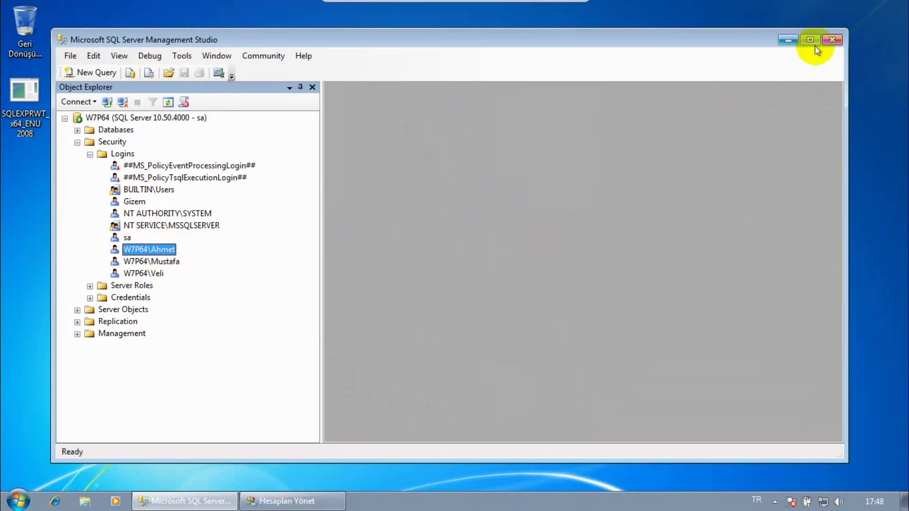
# - Close SSMS, log off via Start > Kapat > Oturumu Kapat, and choose Ahmet's tile
pyautogui.click(835, 41)
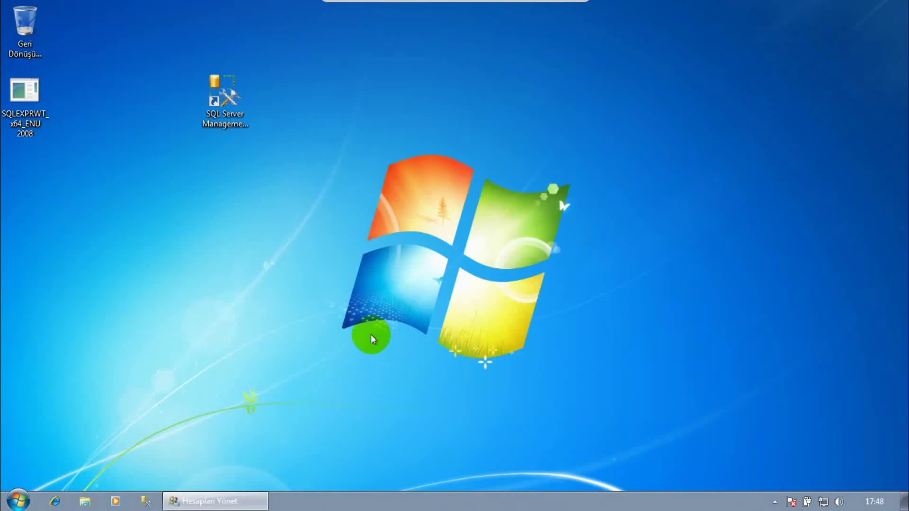
pyautogui.click(10, 501)
pyautogui.click(231, 472)
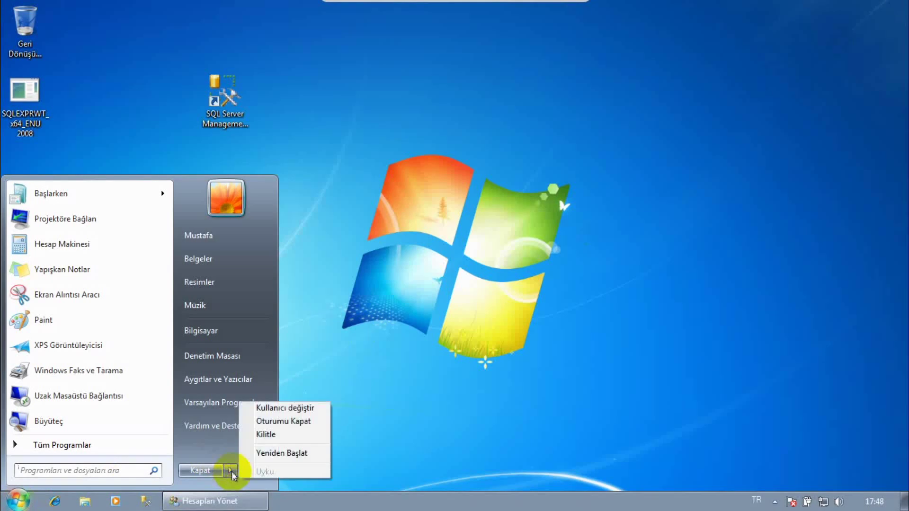
pyautogui.click(279, 420)
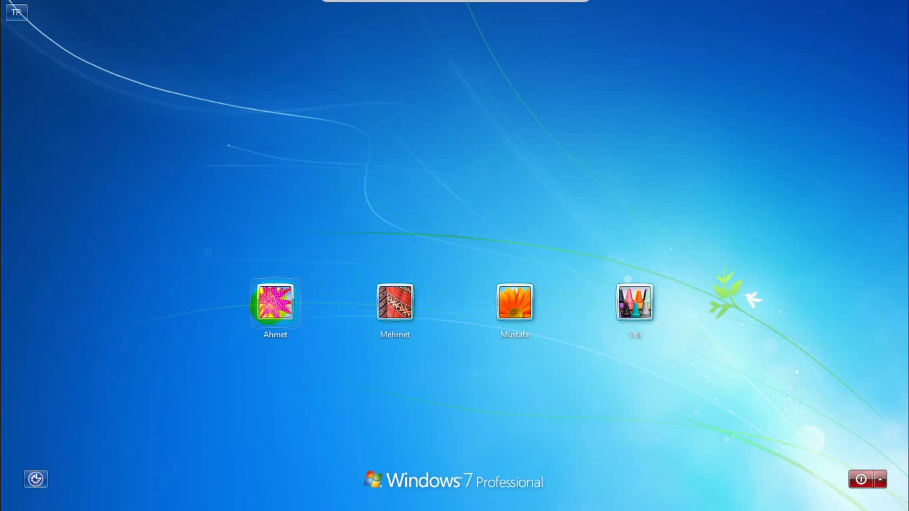
pyautogui.click(273, 303)
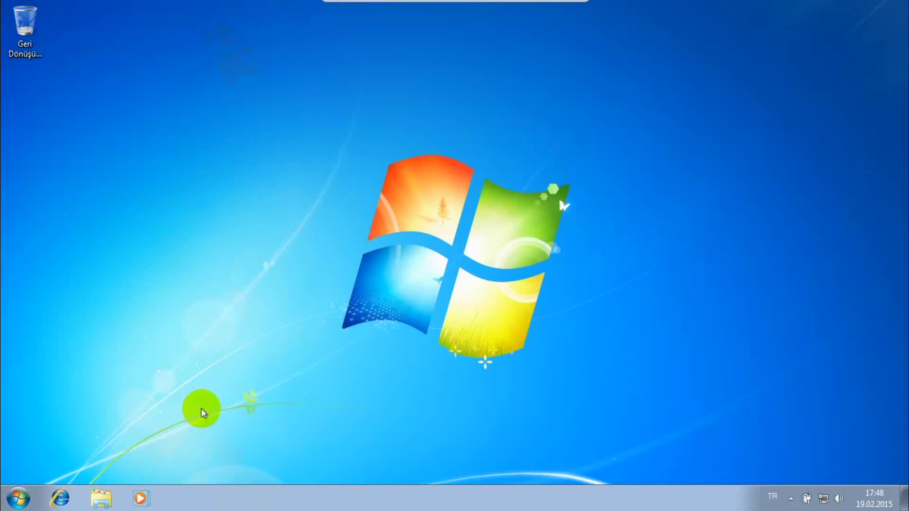
# - Launch SQL Server Management Studio from the Start menu's Microsoft SQL Server 2008 R2 program group
pyautogui.click(18, 497)
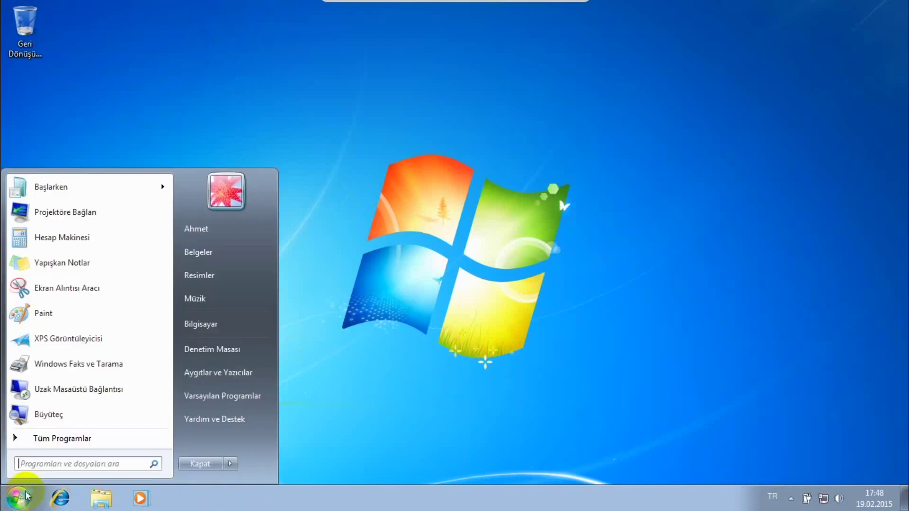
pyautogui.click(88, 437)
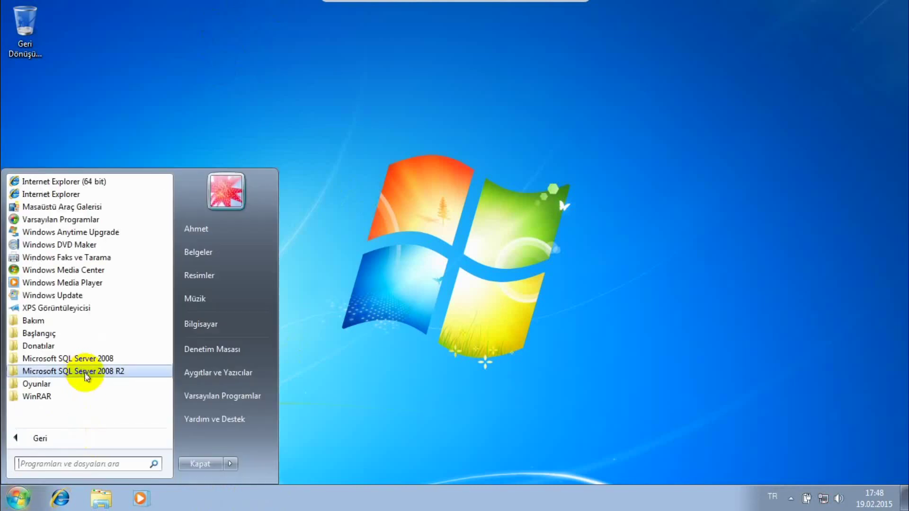
pyautogui.click(100, 374)
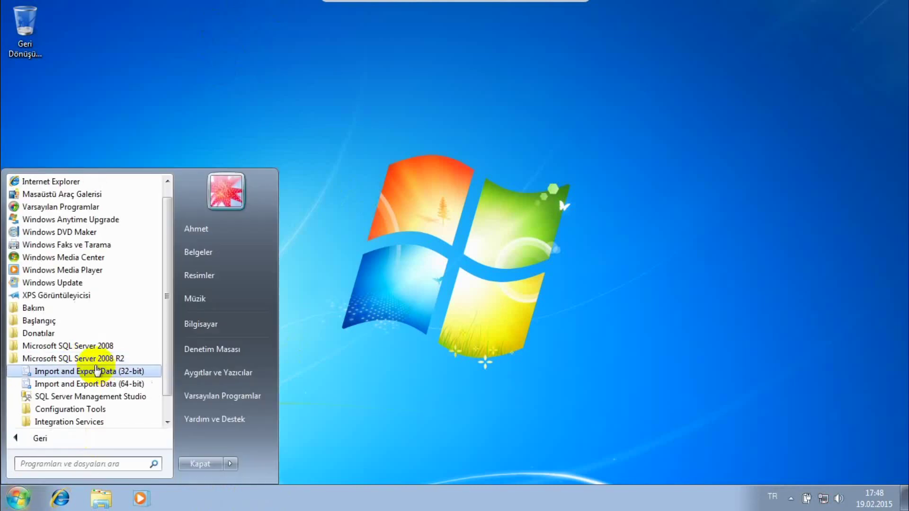
pyautogui.click(95, 397)
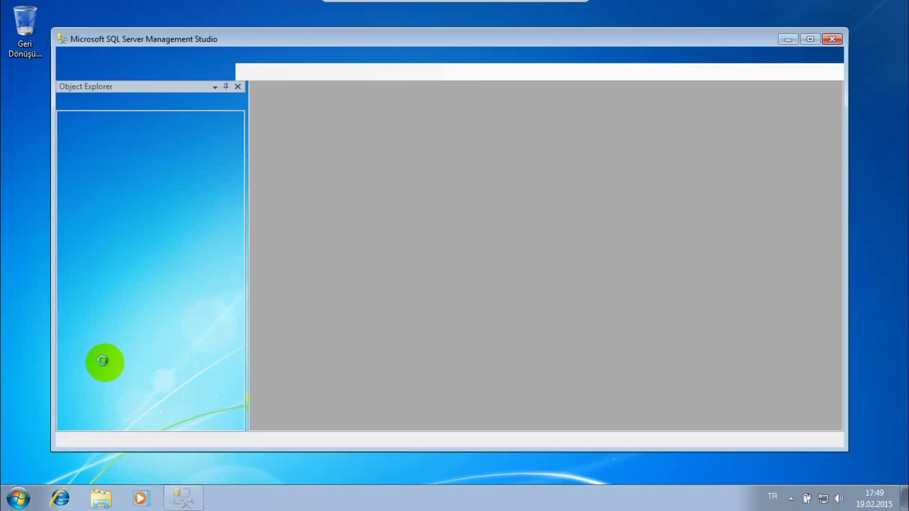
pyautogui.click(22, 500)
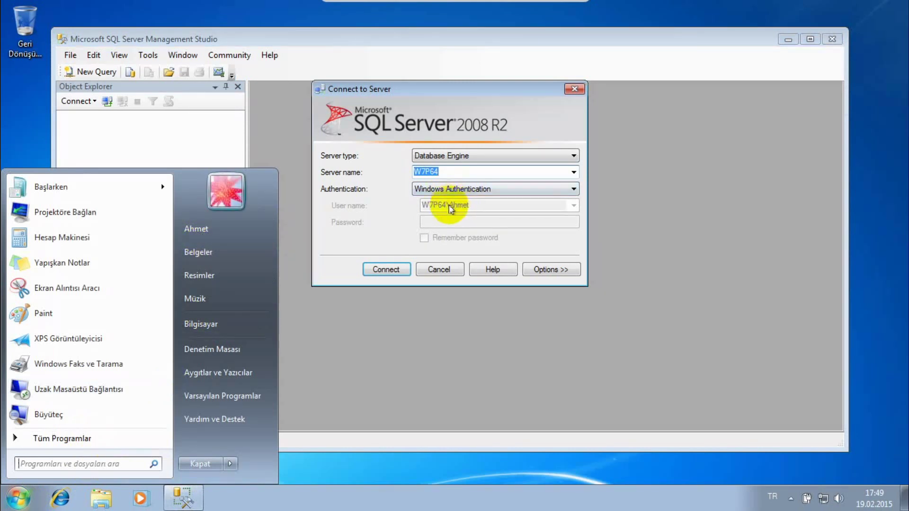
# - Connect with Windows Authentication and check that only three logins, including sa, appear under Security
pyautogui.click(464, 211)
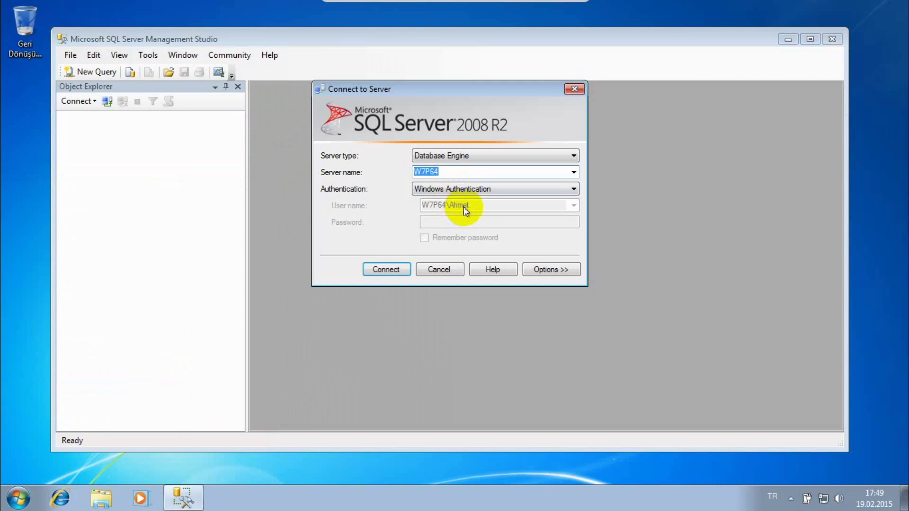
pyautogui.click(387, 269)
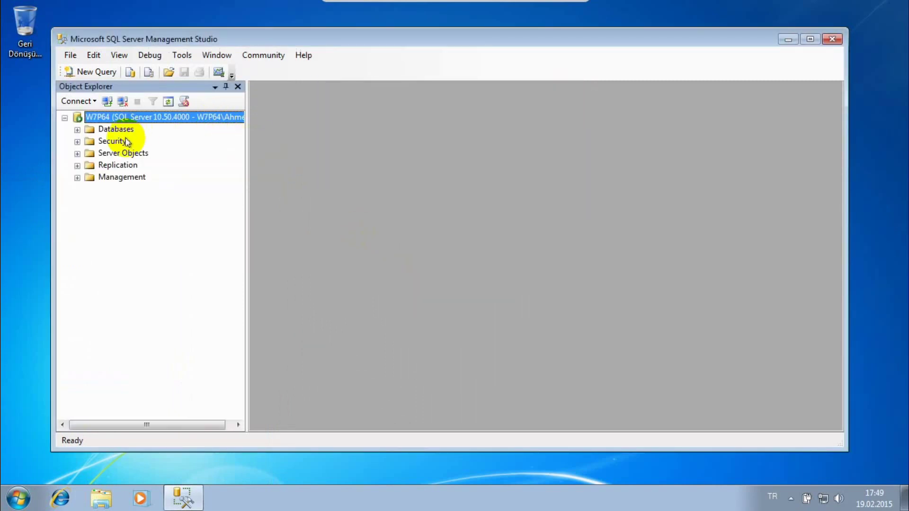
pyautogui.click(77, 142)
pyautogui.click(90, 154)
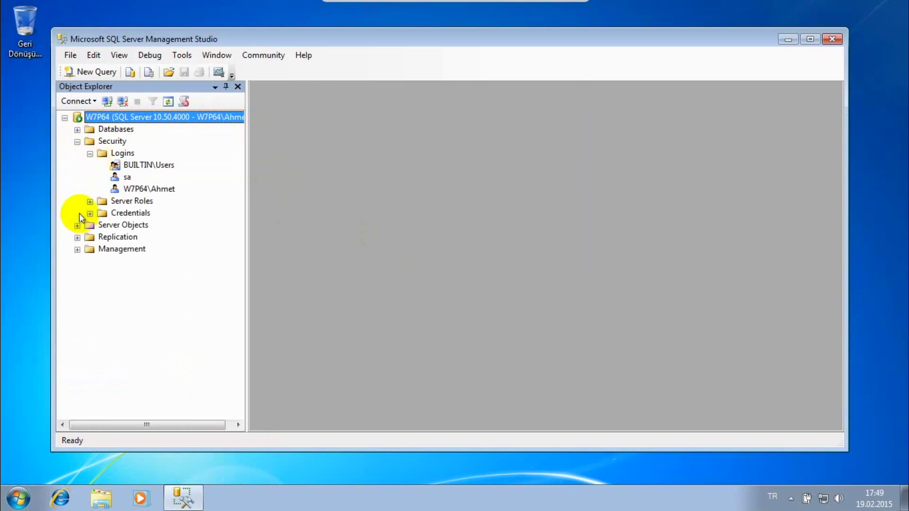
pyautogui.click(136, 188)
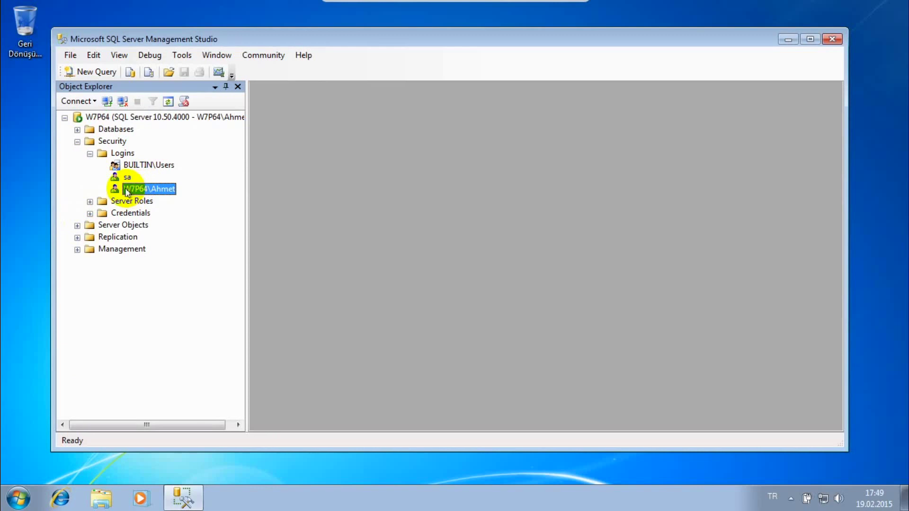
pyautogui.click(126, 177)
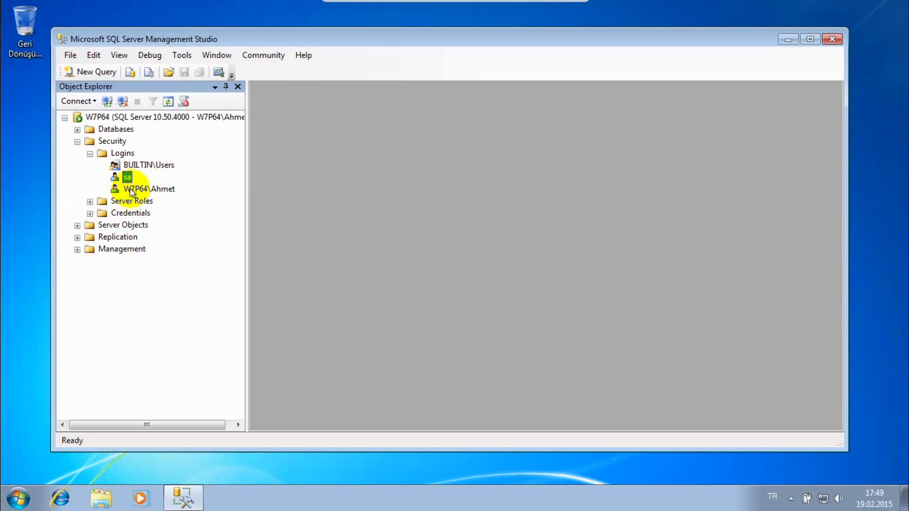
# - Expand Databases > System Databases to confirm the limited view, then disconnect from W7P64
pyautogui.click(197, 117)
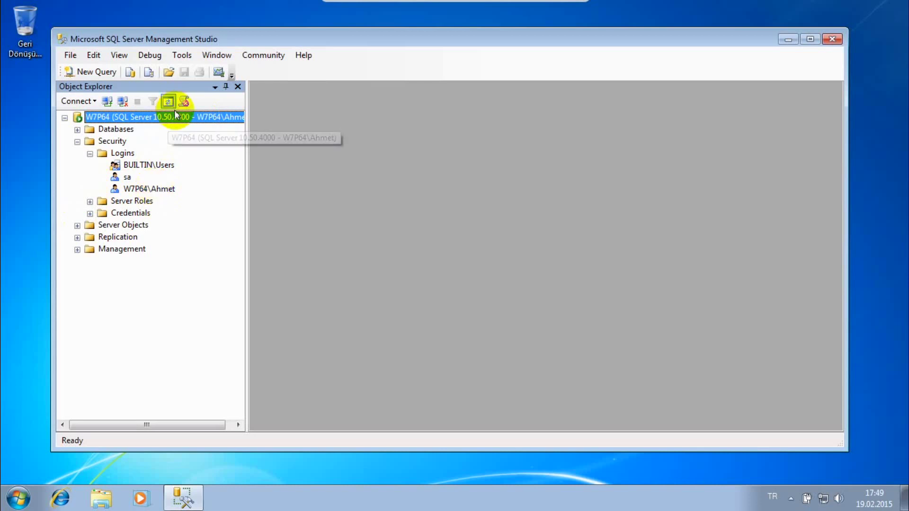
pyautogui.click(77, 129)
pyautogui.click(90, 141)
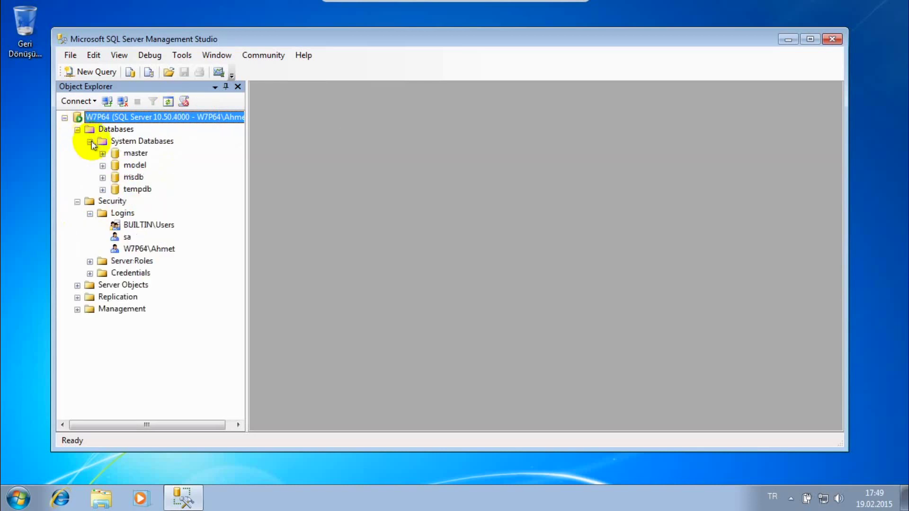
pyautogui.click(134, 153)
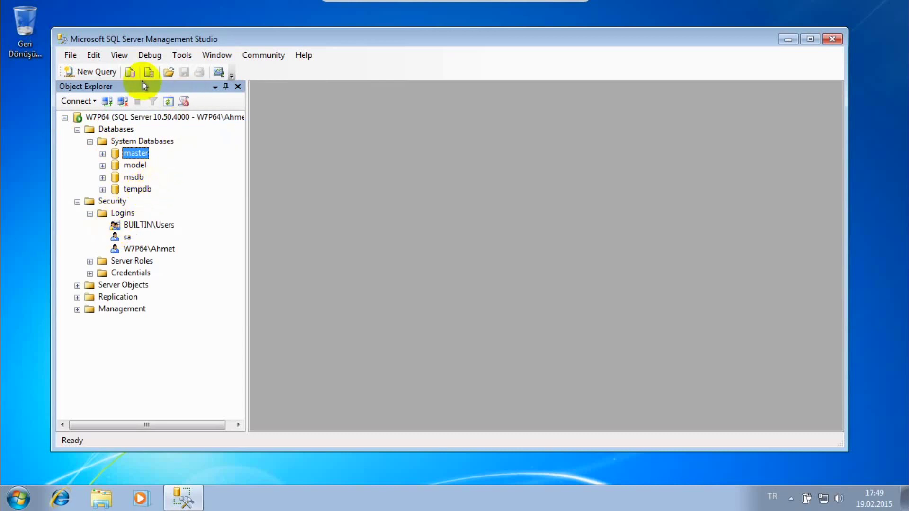
pyautogui.click(123, 102)
# - Connect to W7P64 using SQL Server Authentication with login sa and its password
pyautogui.click(107, 101)
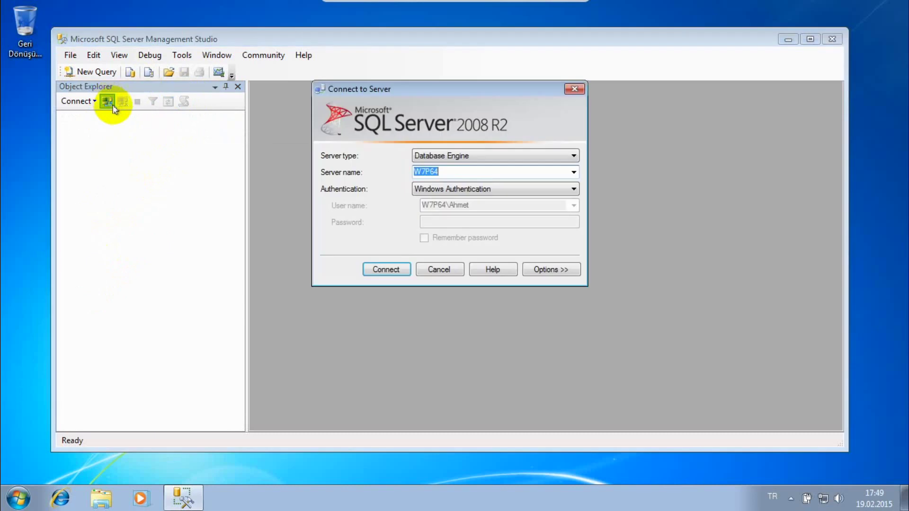
pyautogui.click(450, 188)
pyautogui.click(453, 210)
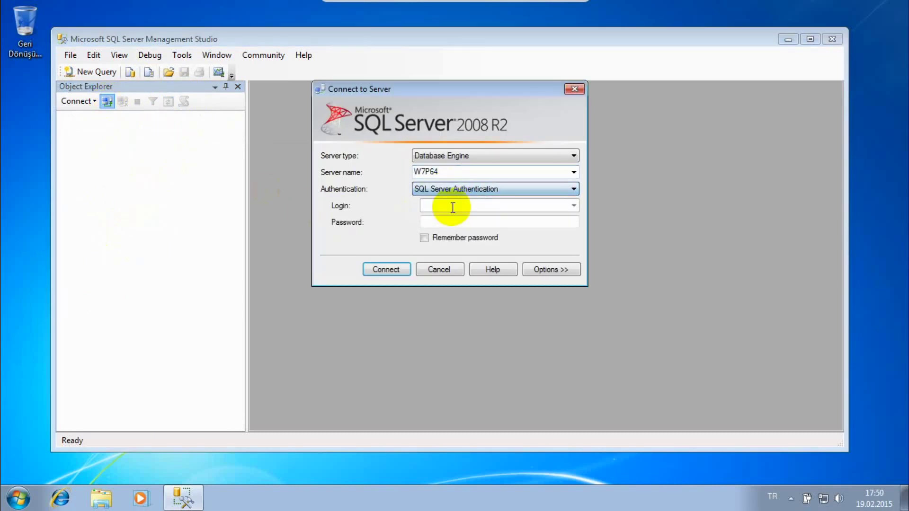
pyautogui.click(428, 205)
pyautogui.write('sa')
pyautogui.click(430, 220)
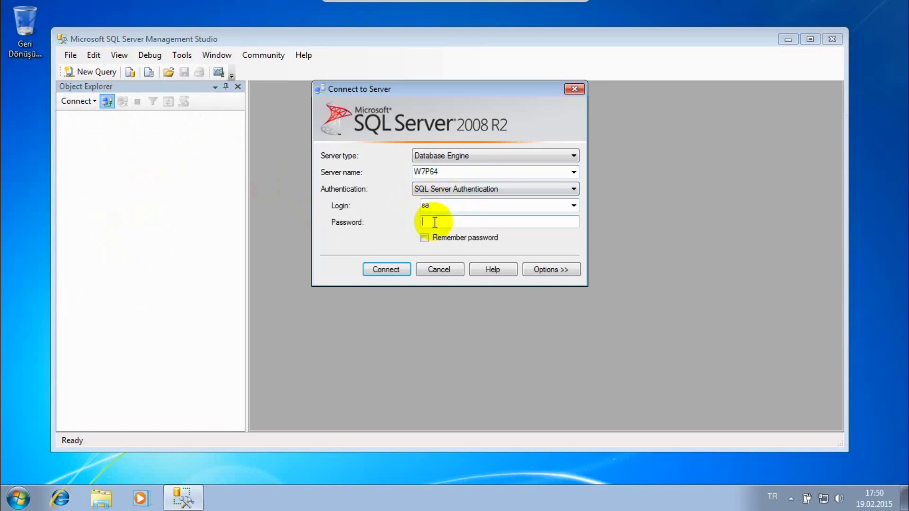
pyautogui.write('123')
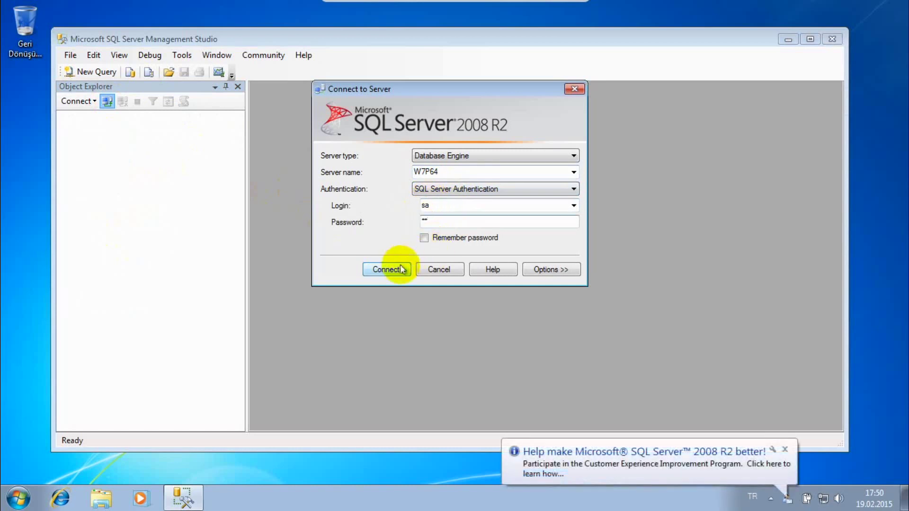
pyautogui.click(404, 266)
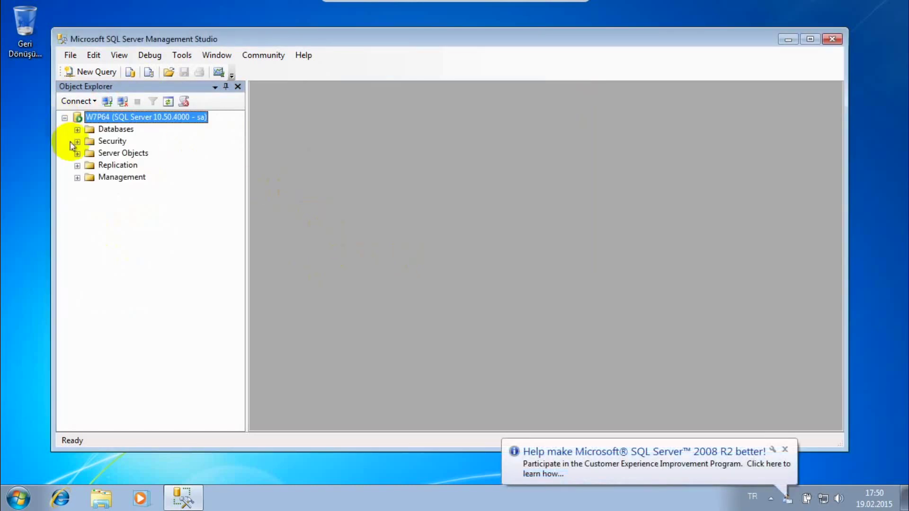
# - Expand Security > Logins and review the SQL Server login and the three W7P64 Windows logins
pyautogui.click(77, 142)
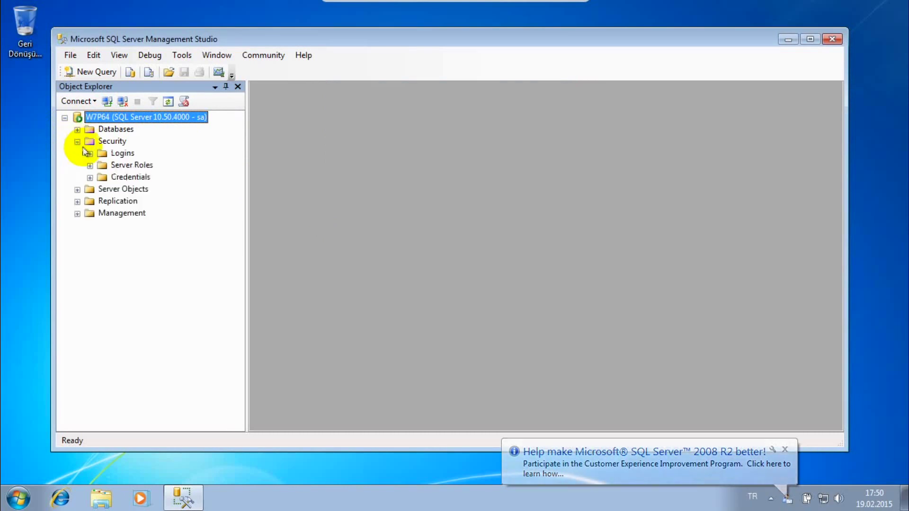
pyautogui.click(90, 153)
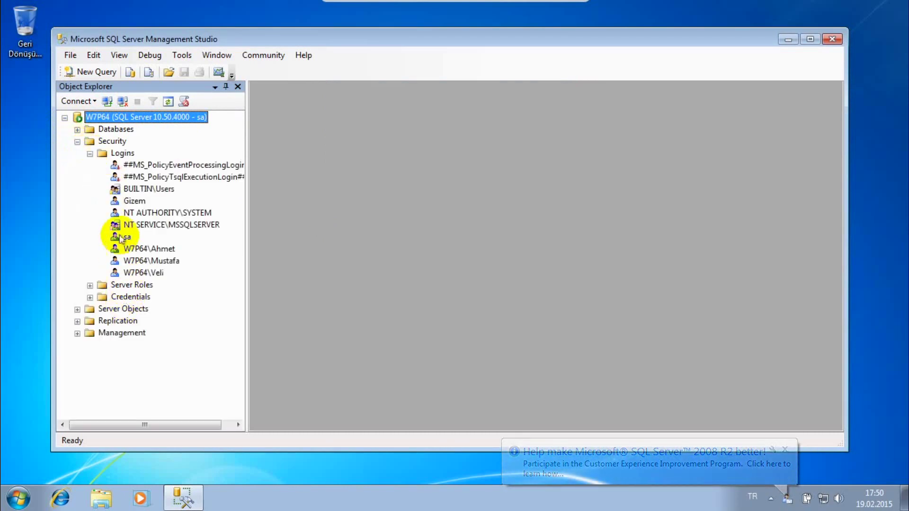
pyautogui.click(134, 201)
pyautogui.click(127, 250)
pyautogui.click(137, 261)
pyautogui.click(143, 273)
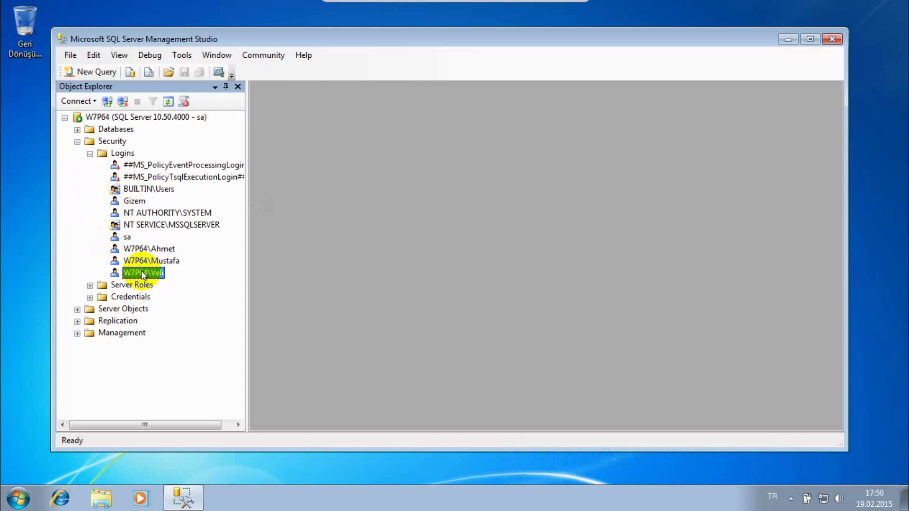